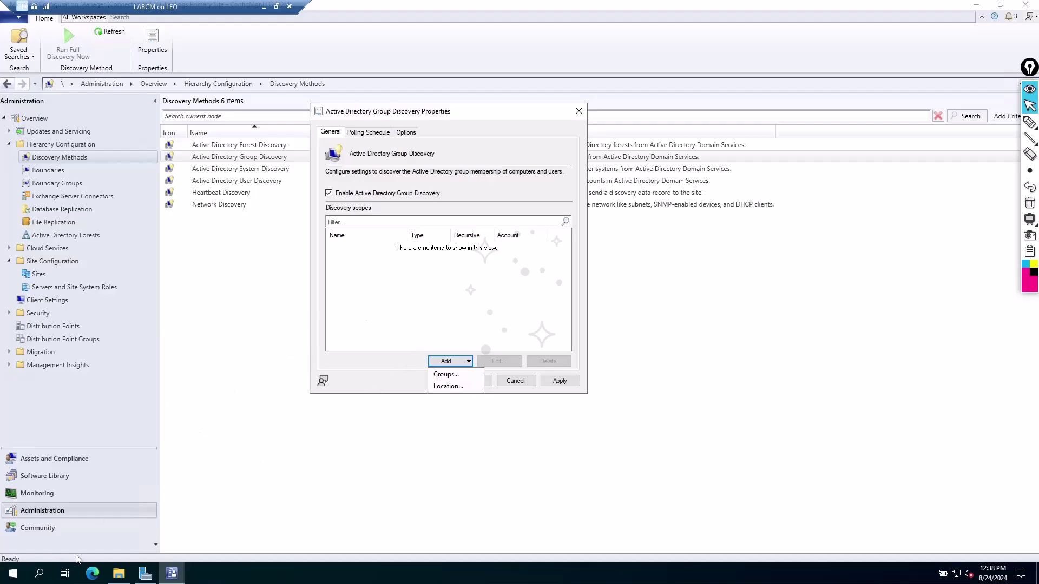
Open Active Directory Users and Computers and go to the User Accounts OU under Accounts in LEO.COM
left_click(12, 573)
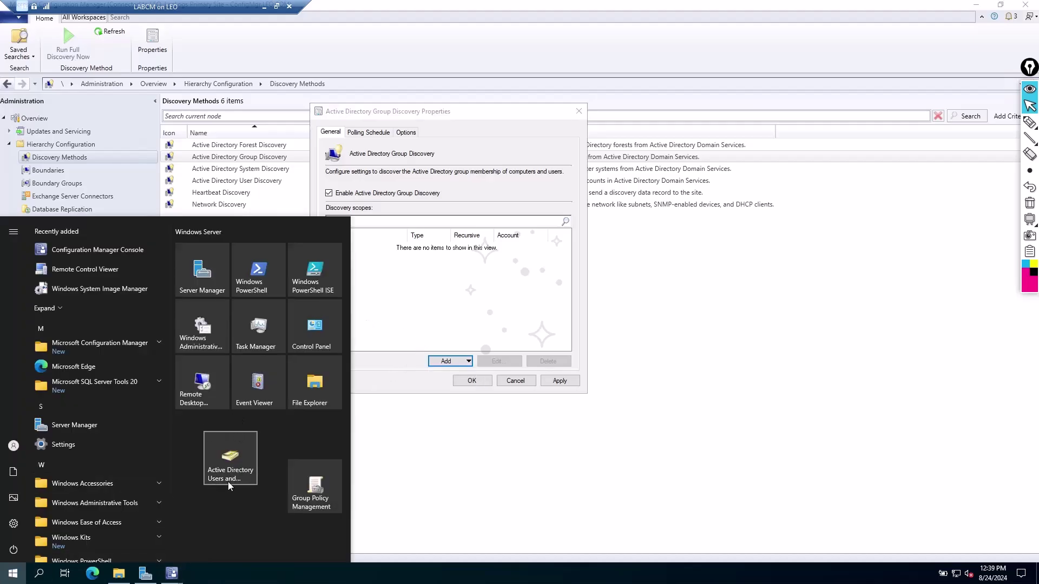
left_click(227, 473)
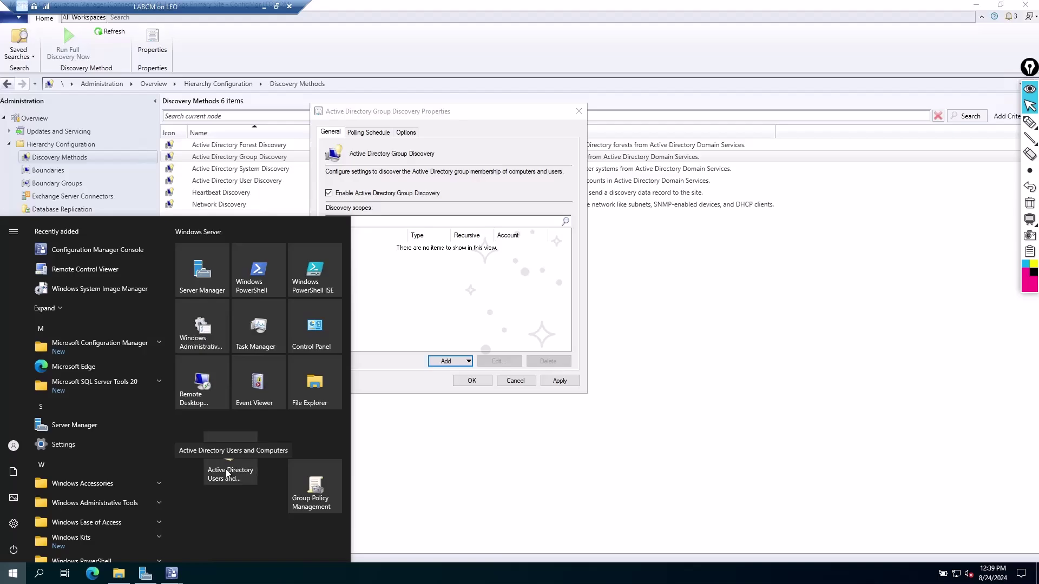
left_click(256, 251)
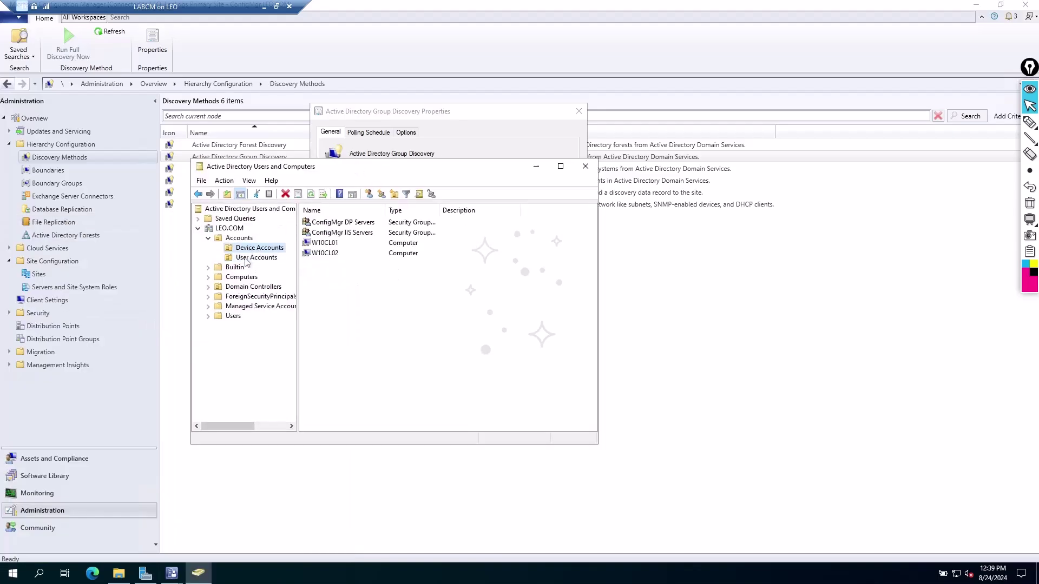
left_click(247, 259)
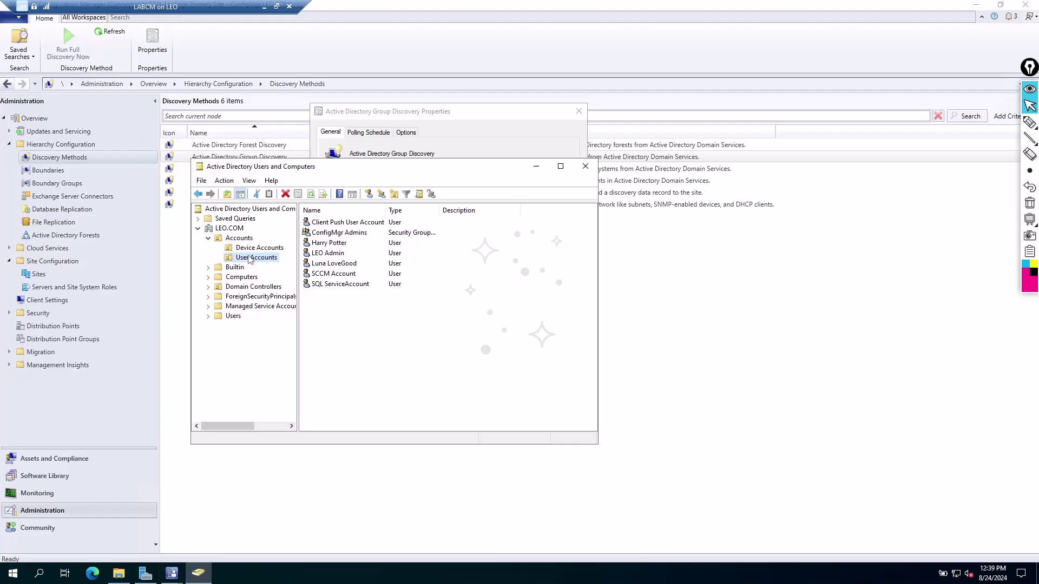
Create three new user accounts named User1, User2 and User3 in the User Accounts OU
right_click(341, 328)
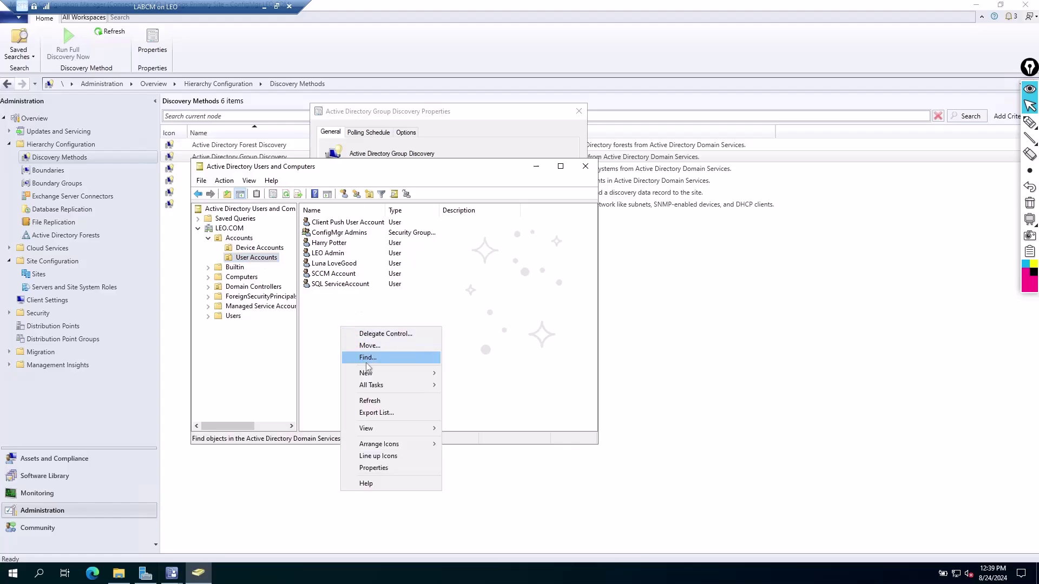
mouse_move(373, 379)
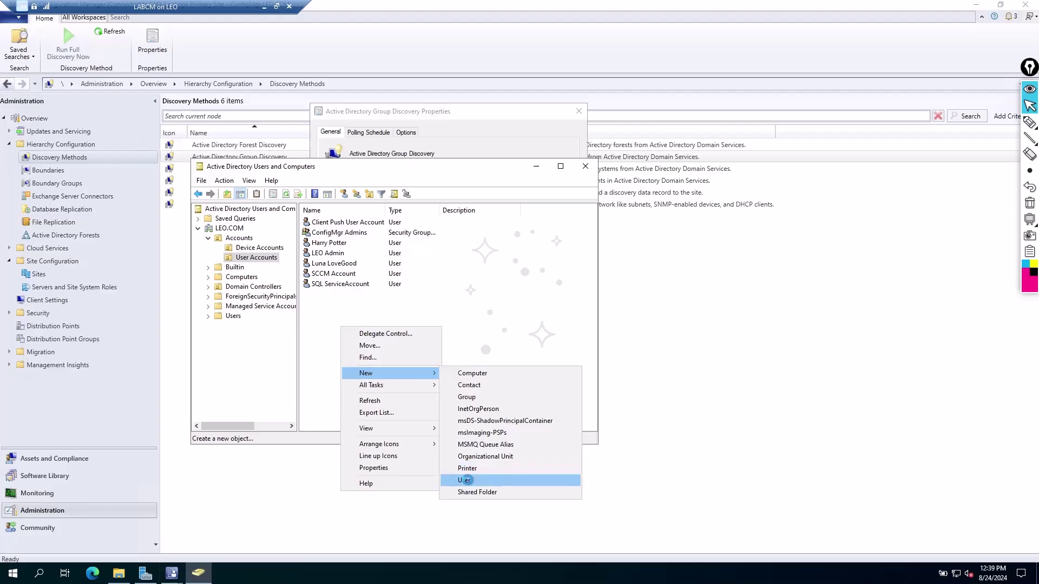
left_click(466, 480)
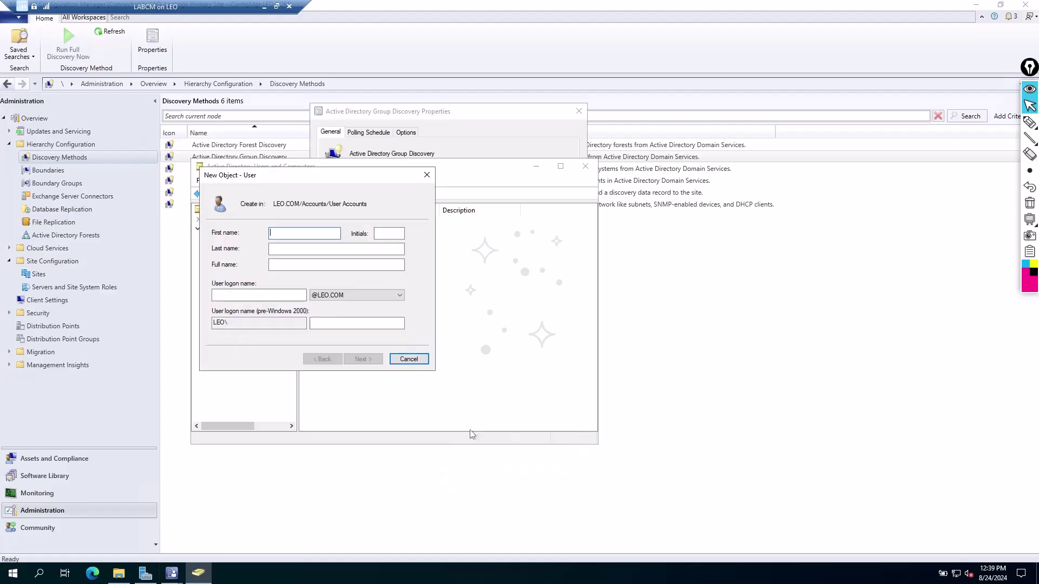
type("User")
key("Escape")
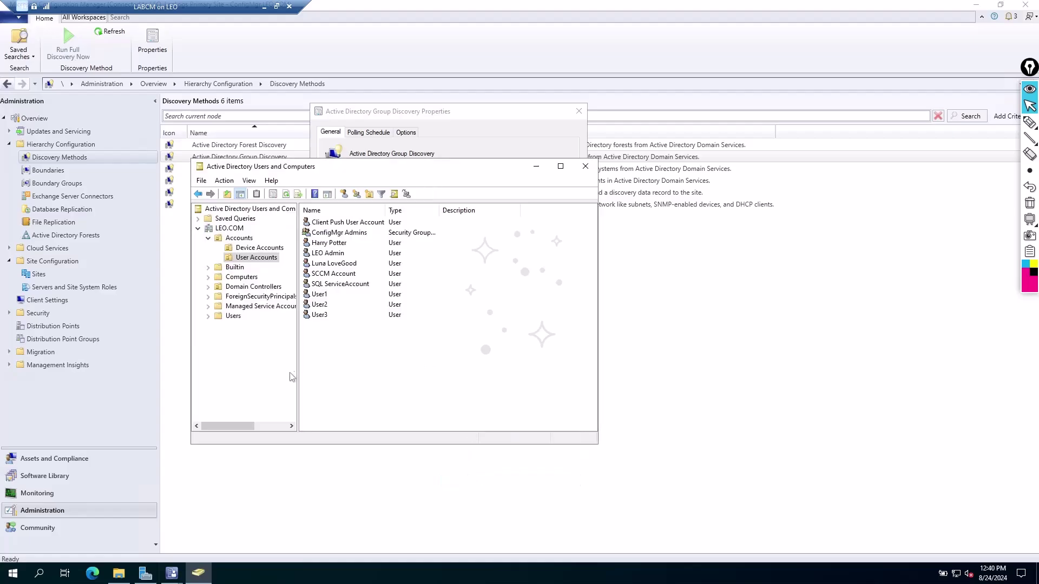
left_click_drag(336, 344, 355, 296)
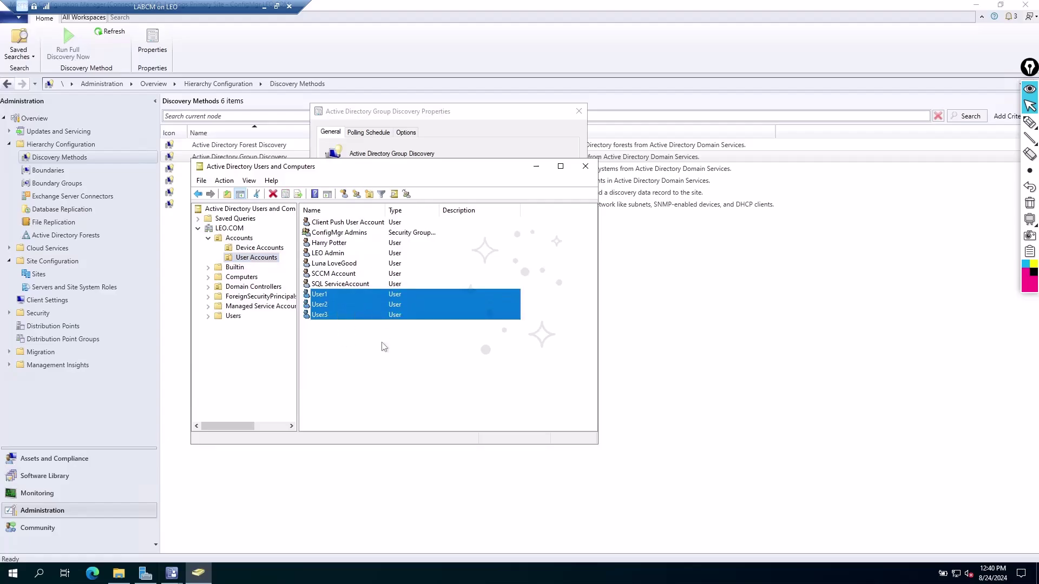
left_click(353, 355)
Create a global security group named UserGroup1 in the User Accounts OU
right_click(353, 354)
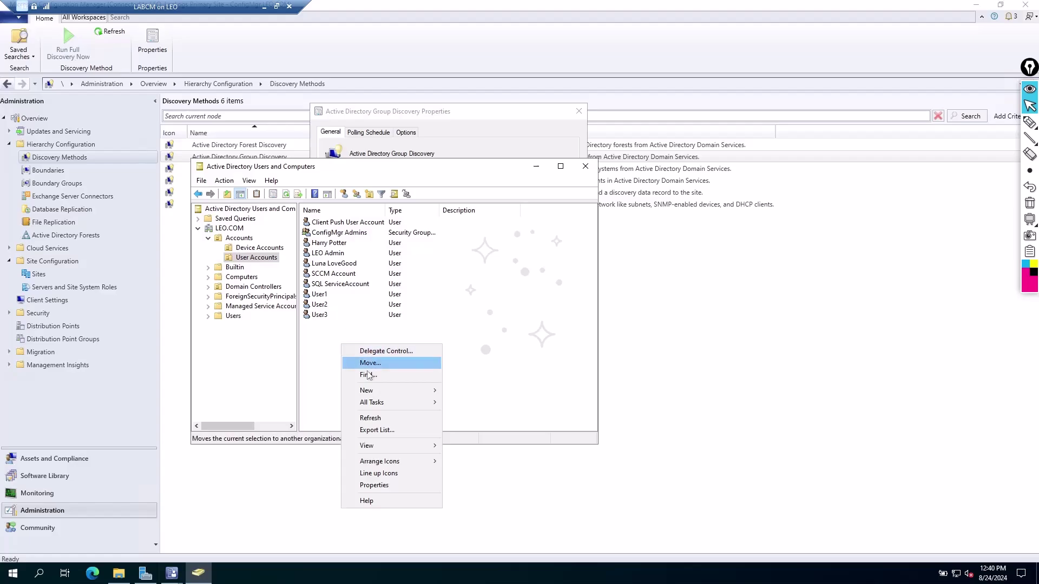
mouse_move(369, 391)
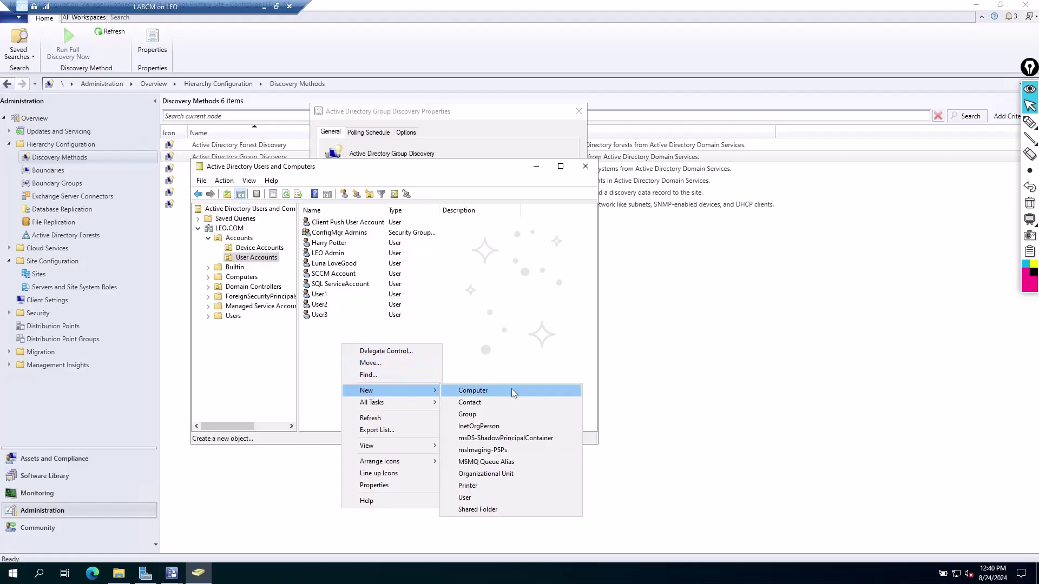
left_click(468, 414)
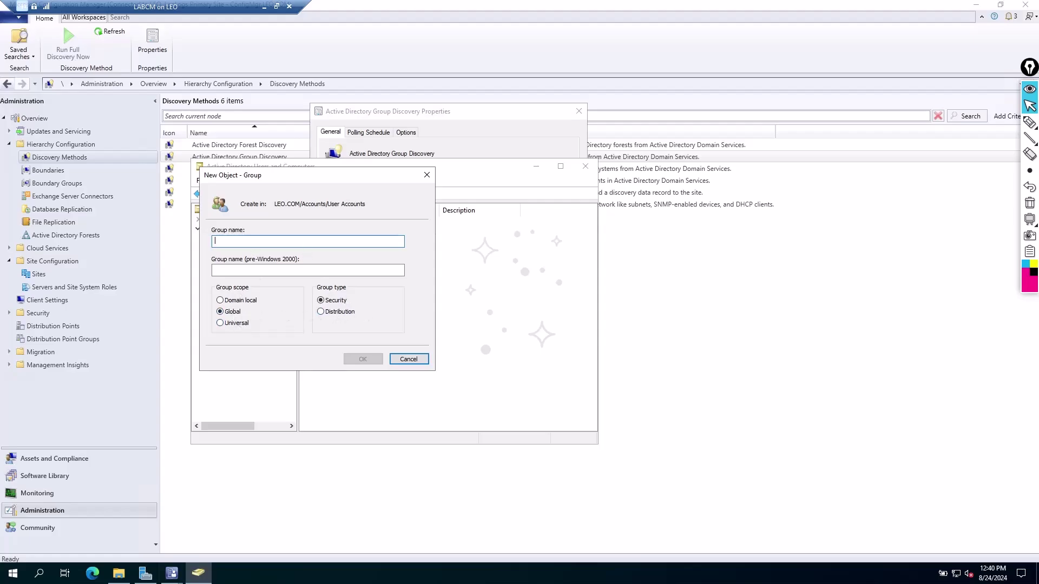
type("UserGroup")
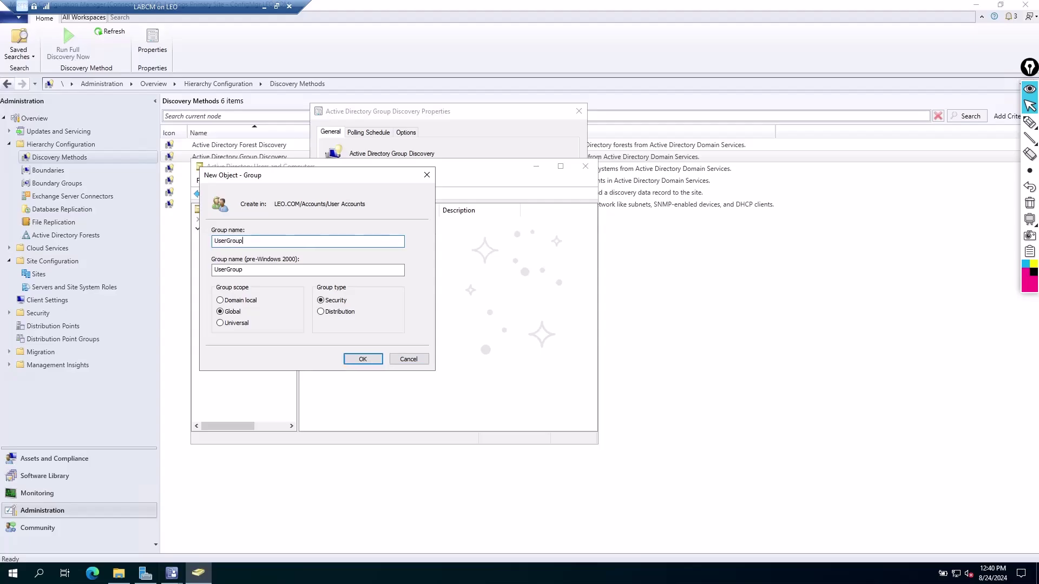
type("1")
left_click(352, 359)
left_click(343, 337)
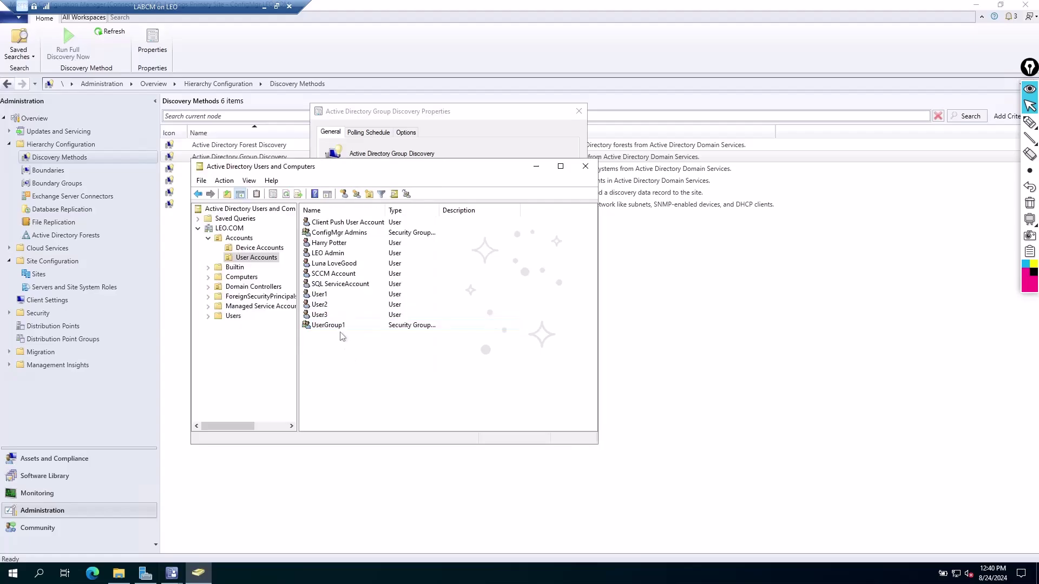
Add User1, User2 and User3 as members of UserGroup1 and save the group's properties
double_click(331, 326)
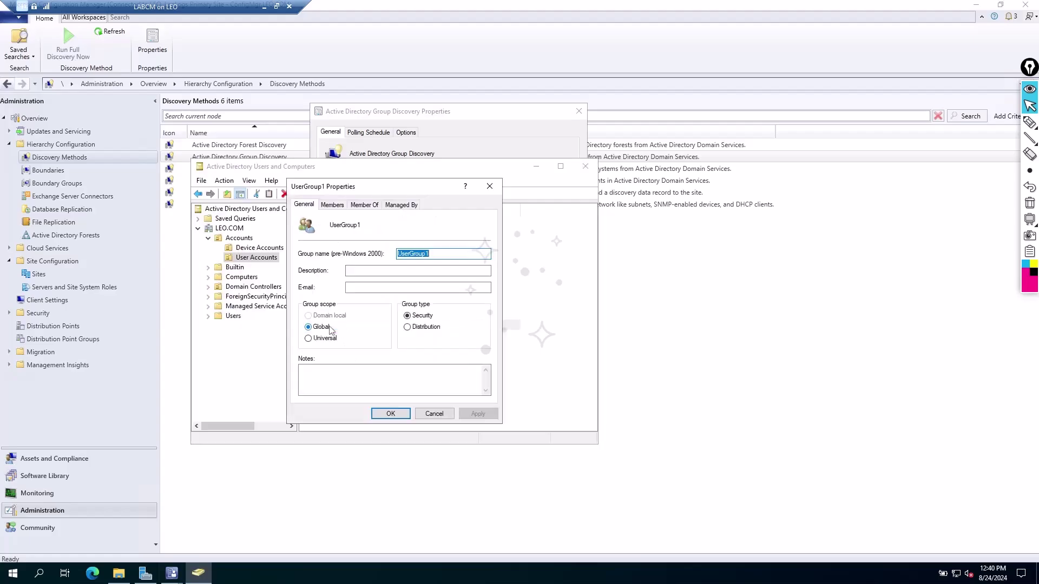
left_click(330, 205)
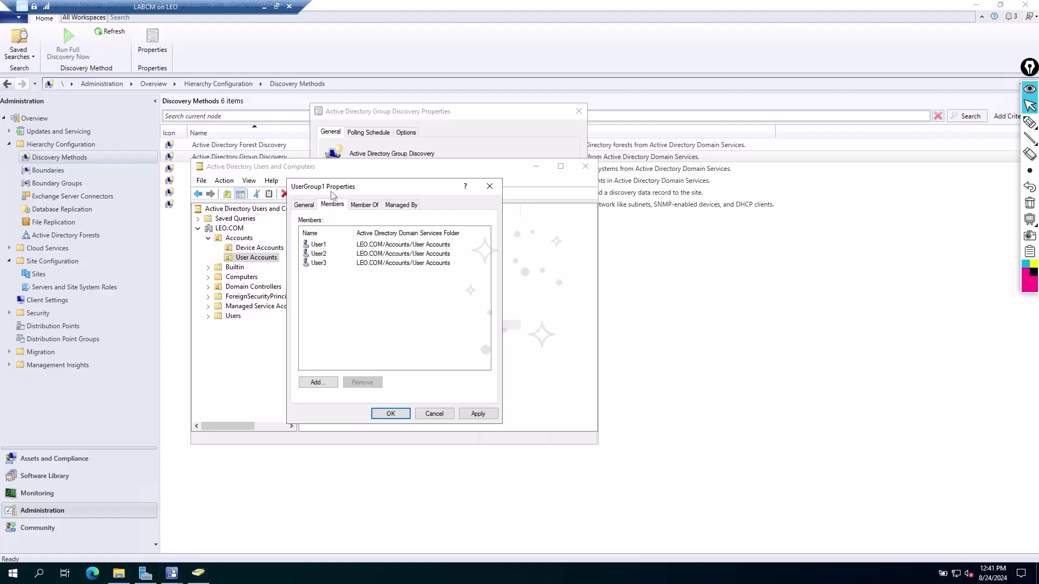
left_click_drag(320, 295, 330, 243)
left_click(330, 331)
left_click(391, 414)
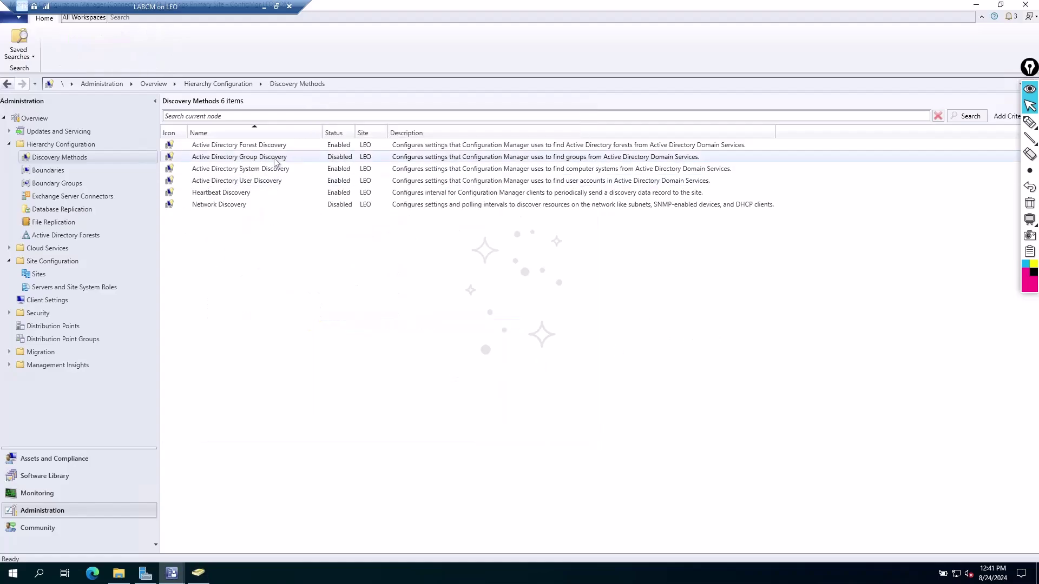
In the Configuration Manager console, start a new groups discovery scope named UserGroup1 for Active Directory Group Discovery
right_click(273, 161)
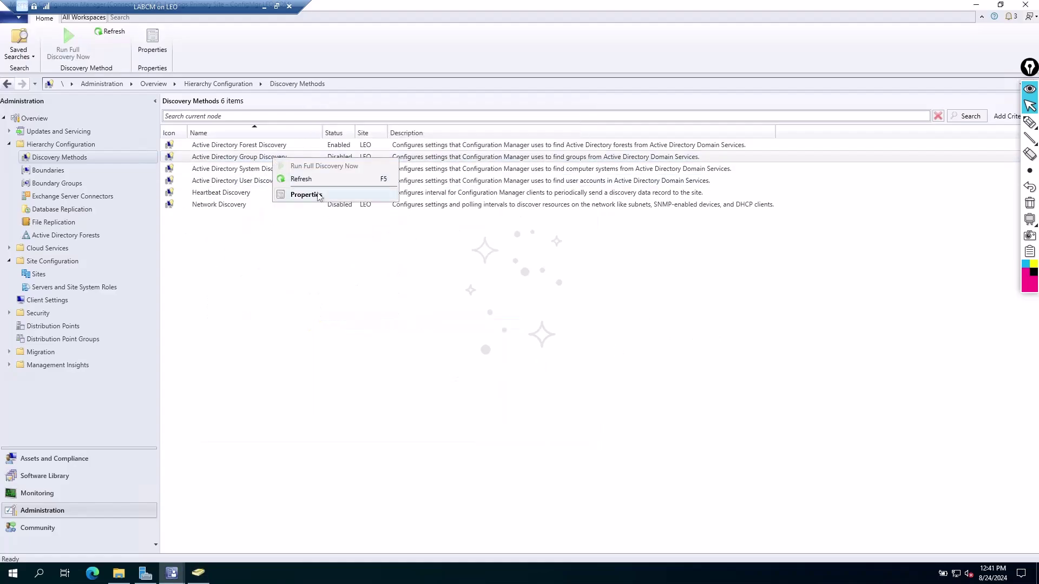
left_click(303, 194)
left_click(444, 362)
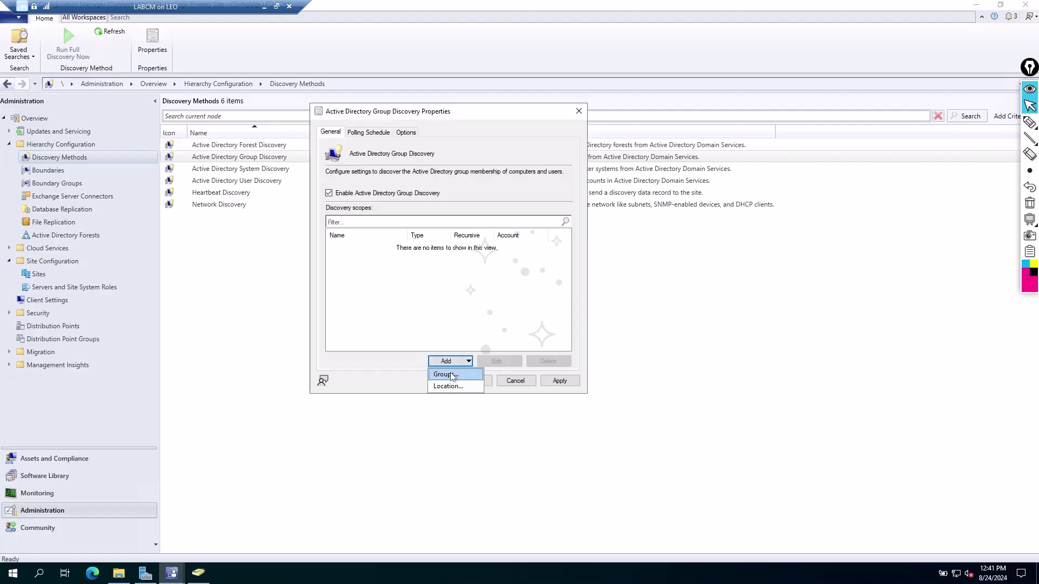
left_click(459, 373)
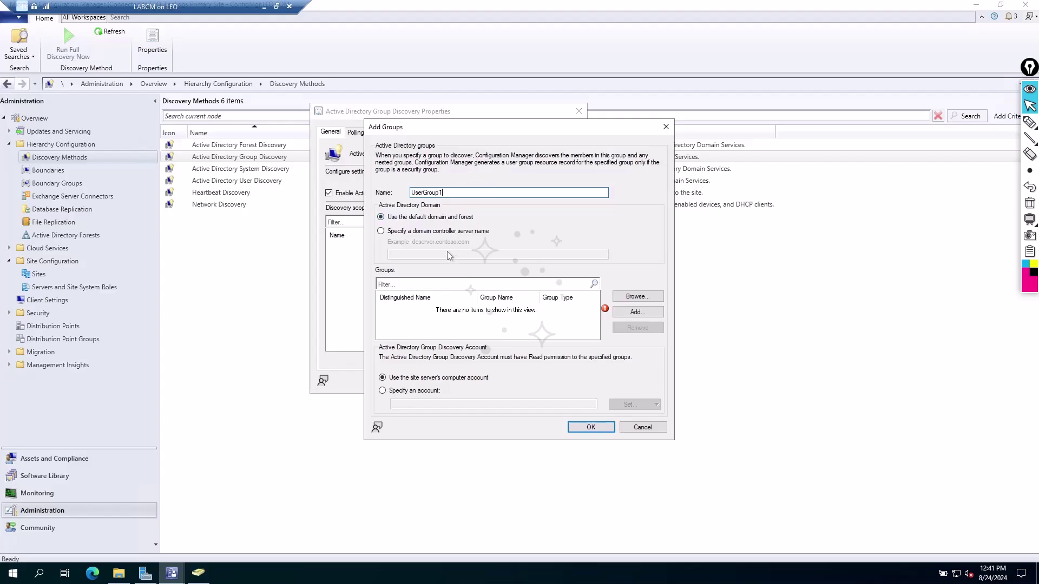
Look up the domain group UserGroup1, add it to the discovery scope and save the scope
left_click(621, 295)
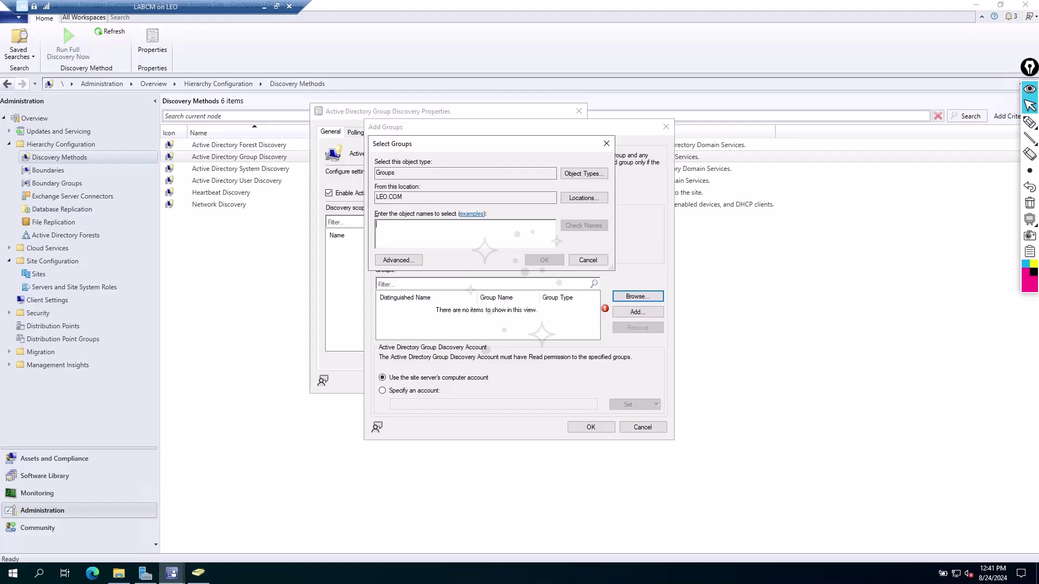
type("usergr")
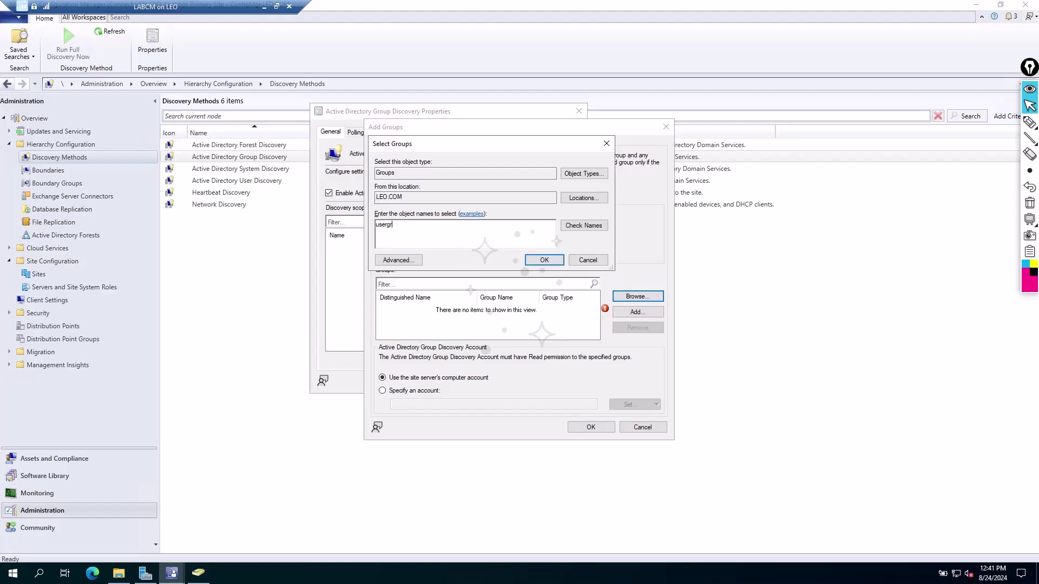
key("alt+k")
left_click(546, 261)
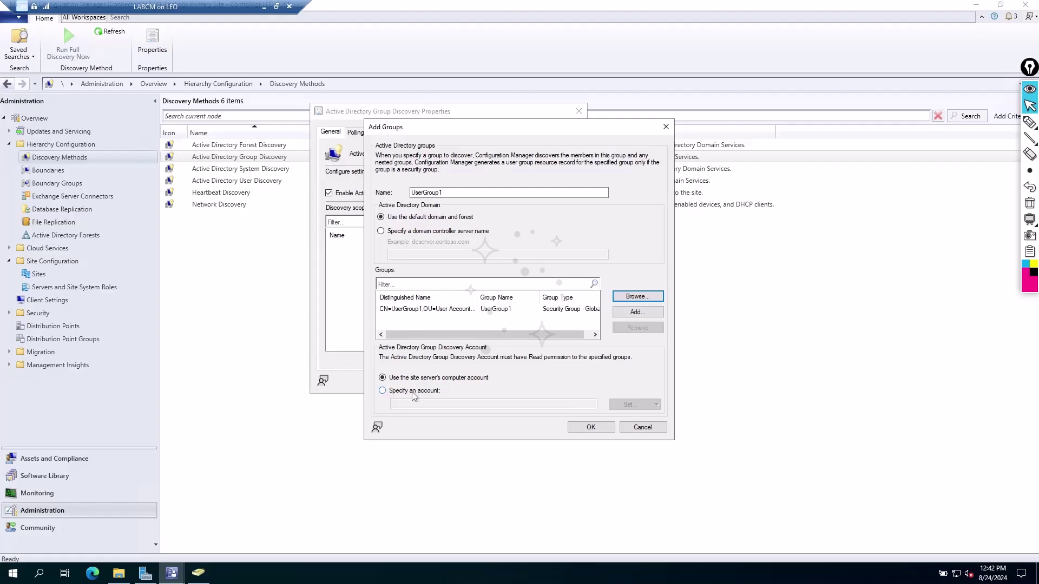
left_click(590, 427)
Apply the Active Directory Group Discovery settings, agree to run full discovery as soon as possible, and close the properties
left_click(559, 381)
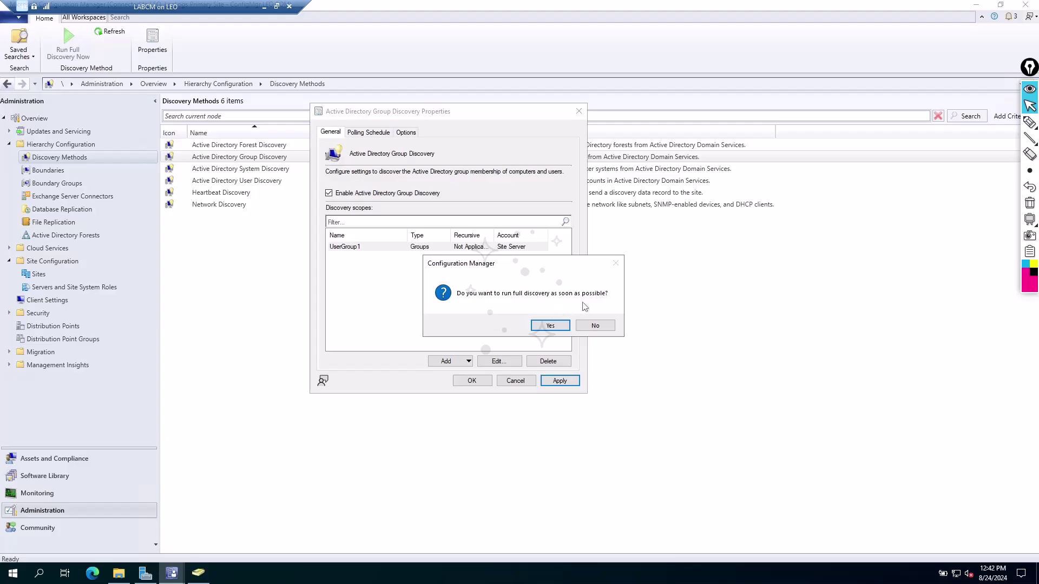
left_click(548, 326)
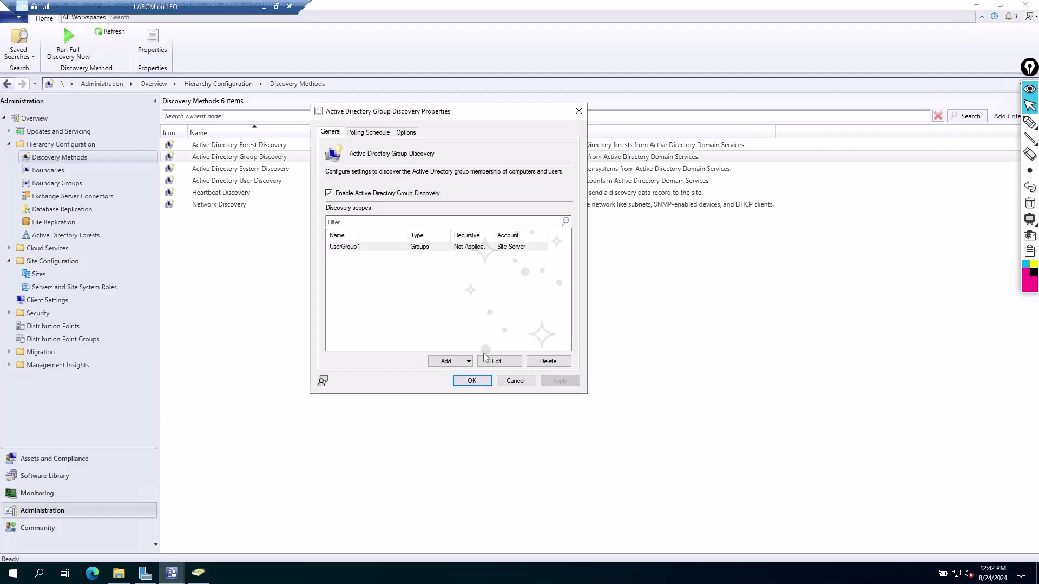
left_click(471, 381)
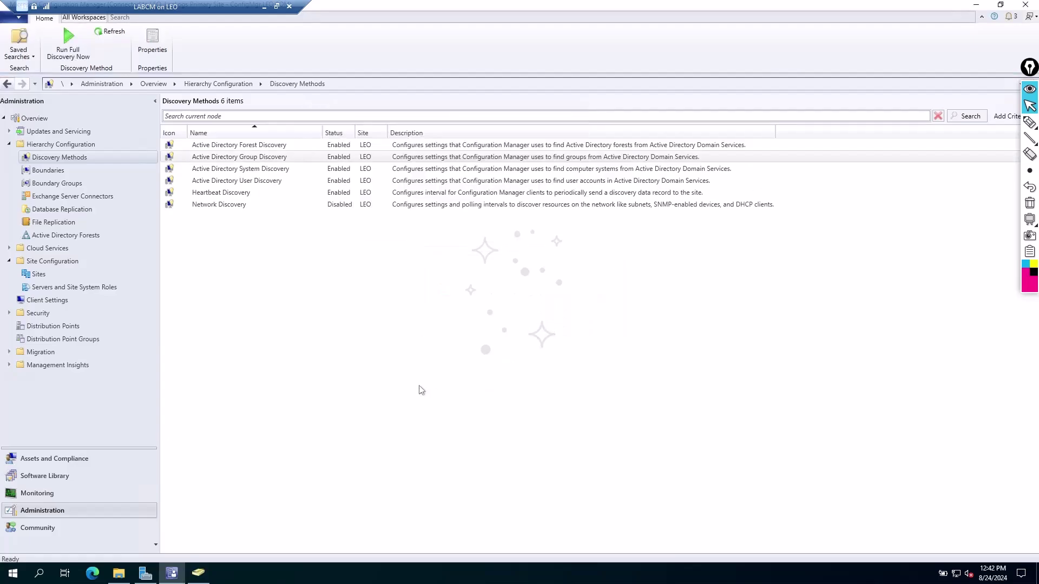
Switch to File Explorer, refresh the Configuration Manager Logs folder and open the adsgdis log
left_click(119, 573)
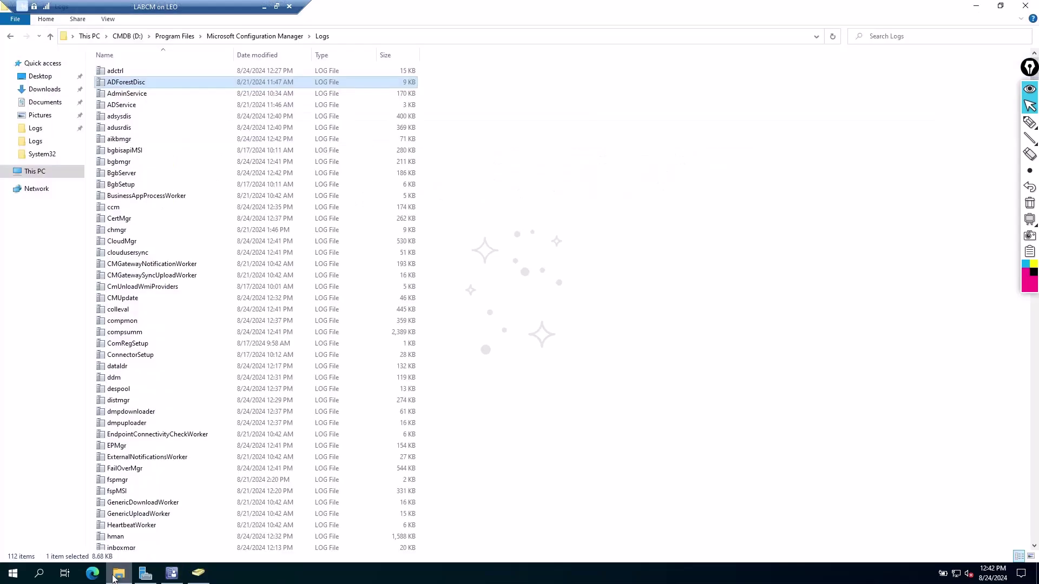
left_click(607, 157)
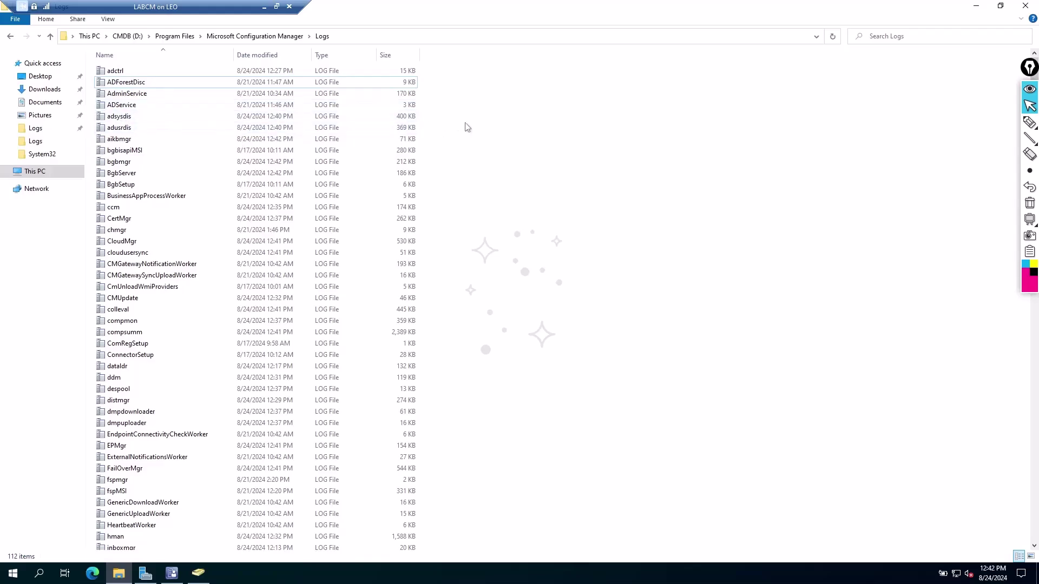
left_click(833, 37)
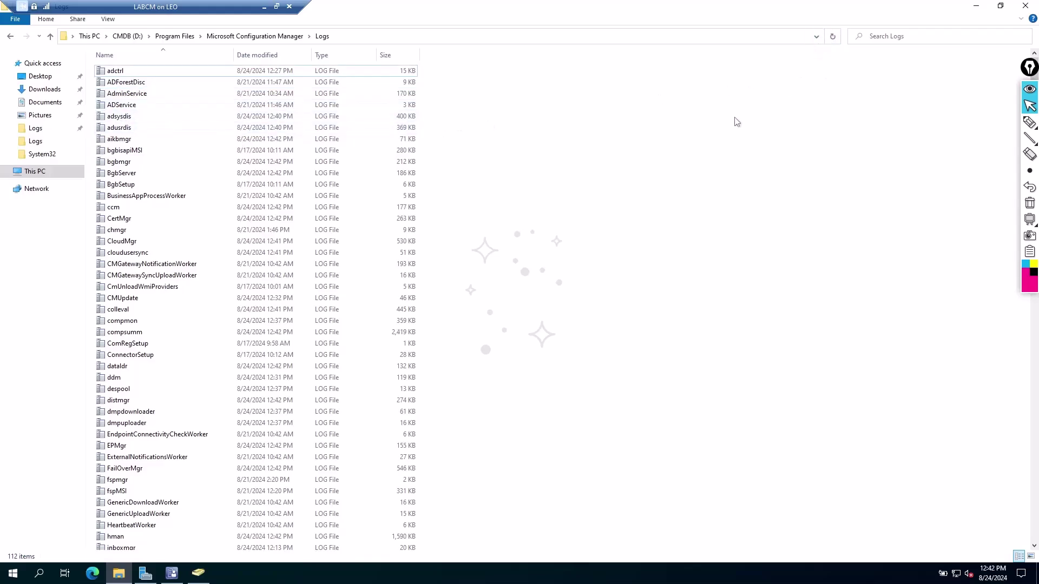
left_click(140, 118)
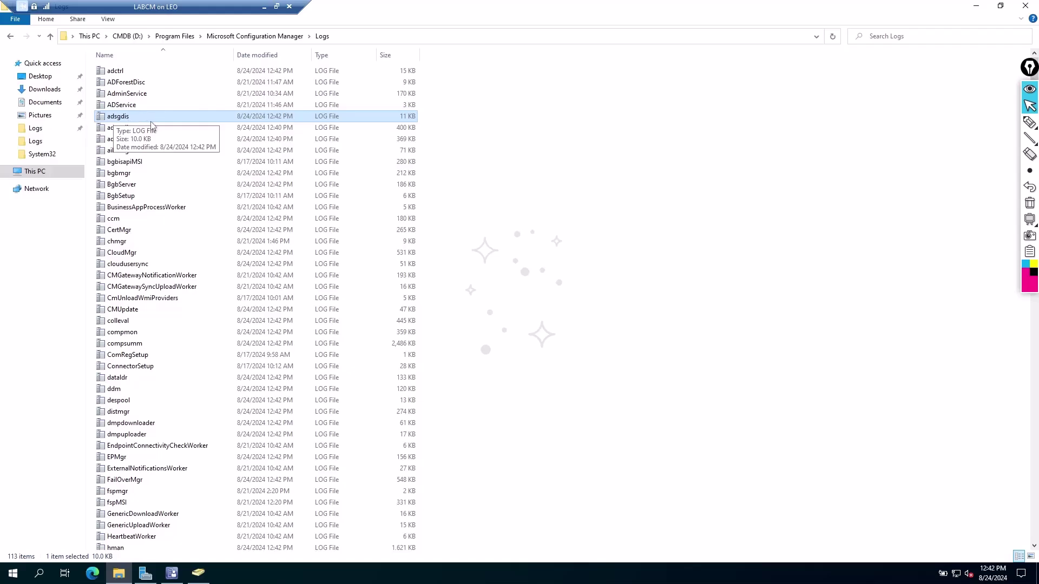
double_click(151, 119)
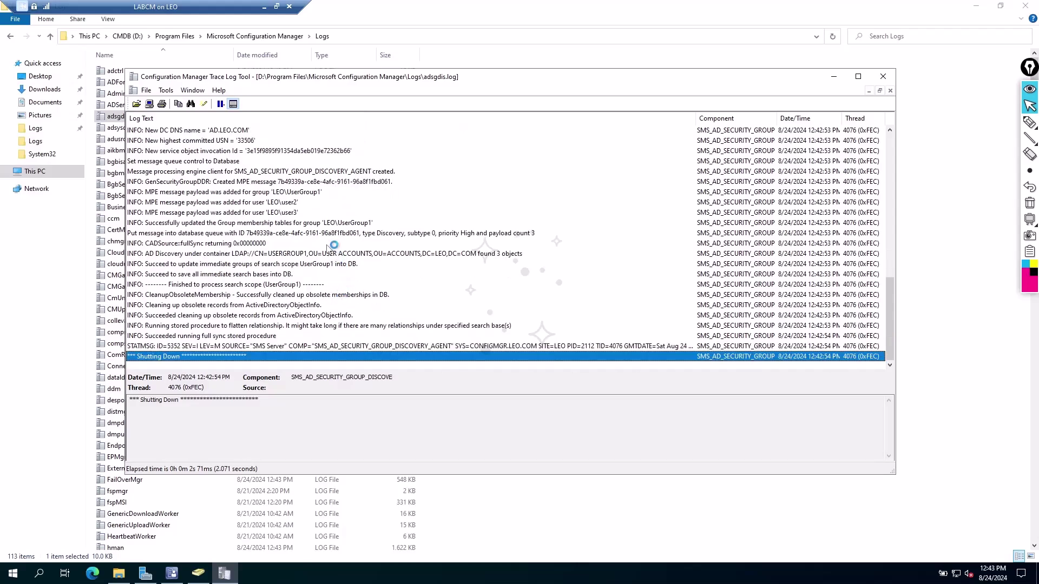
Examine the adsgdis log entries about the discovery of UserGroup1 and its member users
left_click(180, 223)
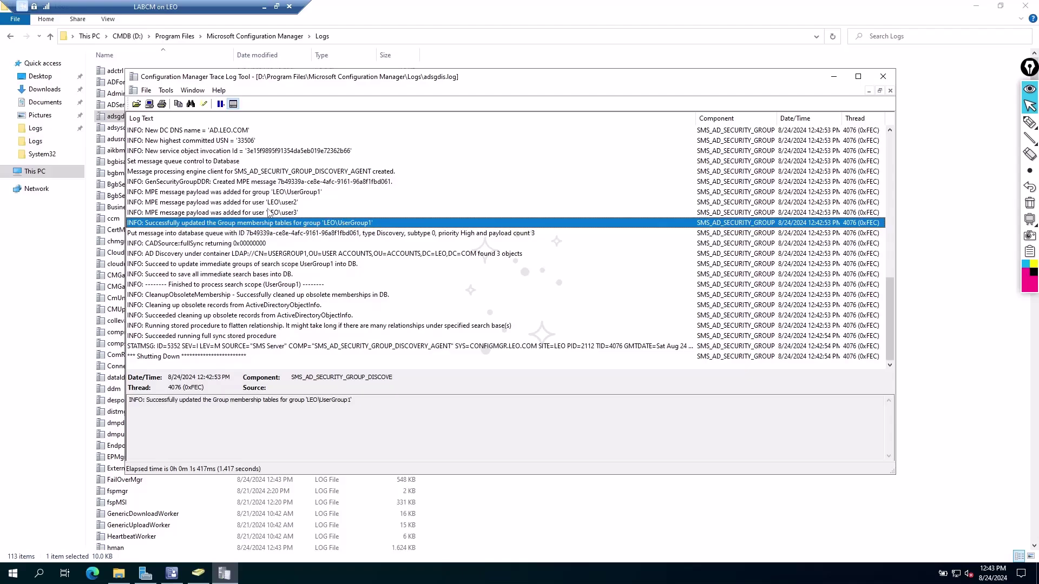
left_click(295, 193)
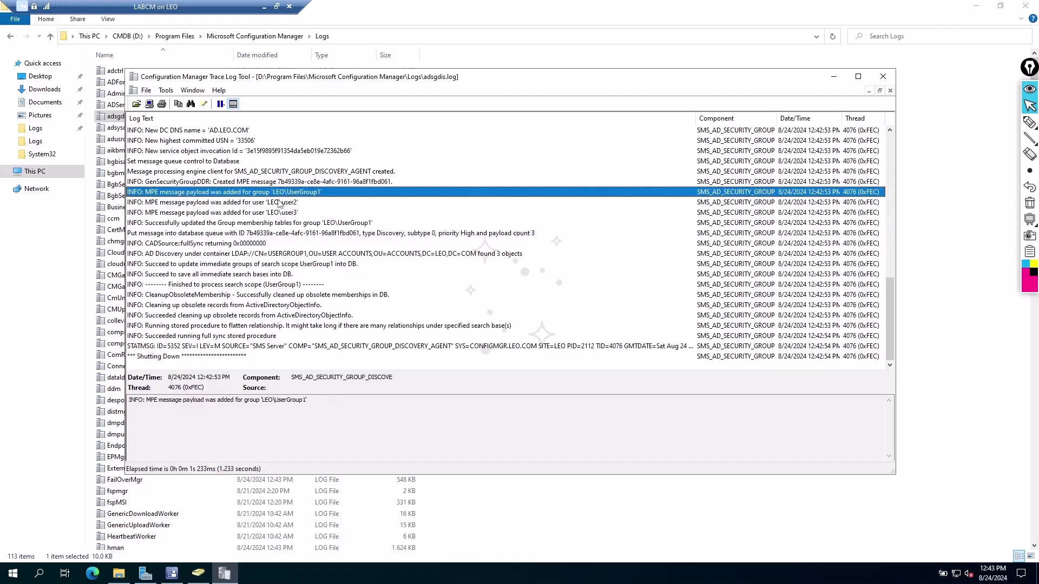
left_click(280, 203)
left_click(280, 213)
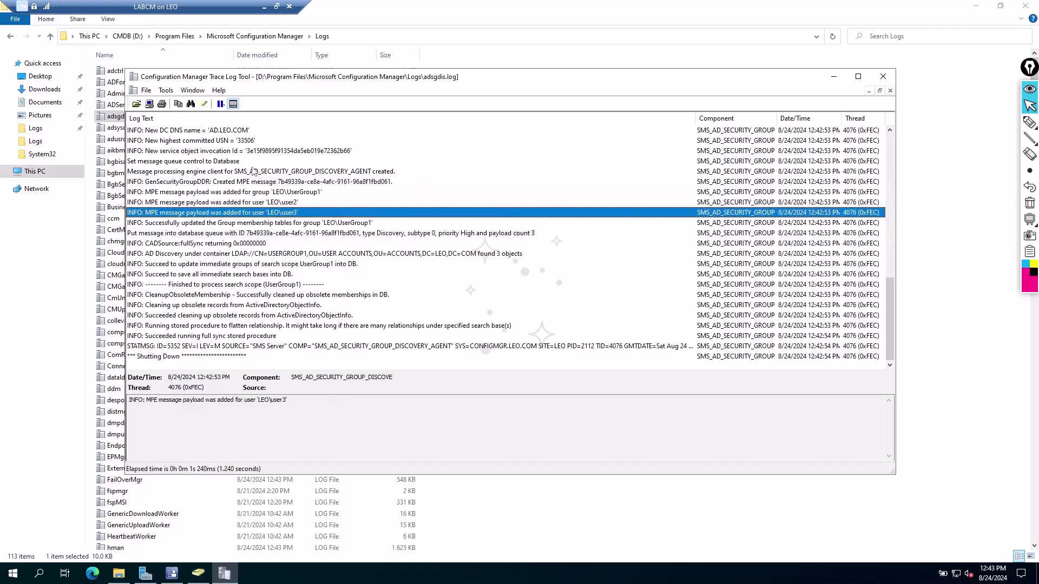
scroll(299, 281, "up", 3)
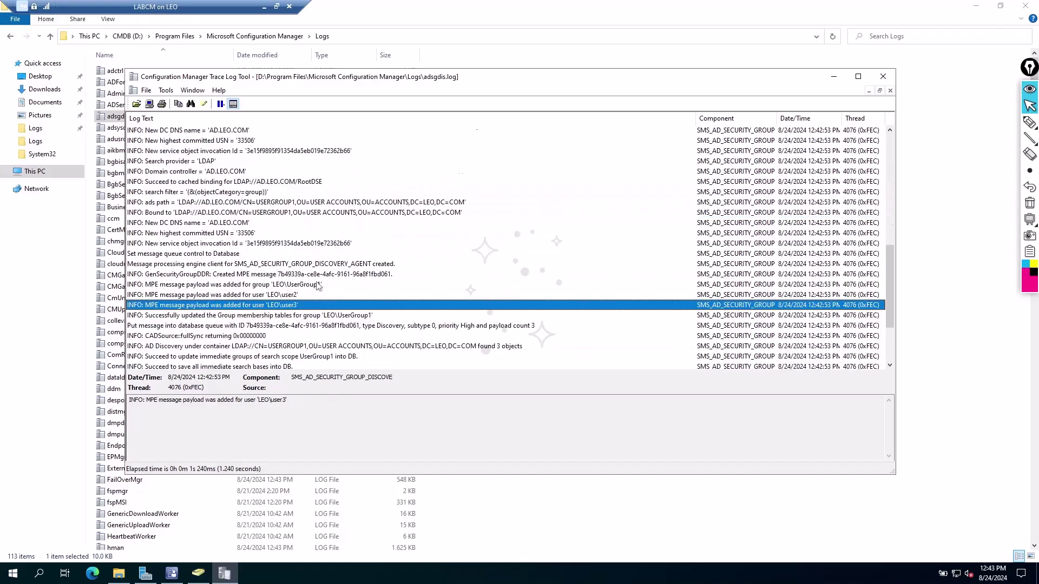
Review the start of the adsgdis log, examining the discovery agent startup entries and the discovery settings entries
scroll(316, 287, "up", 4)
scroll(233, 213, "up", 3)
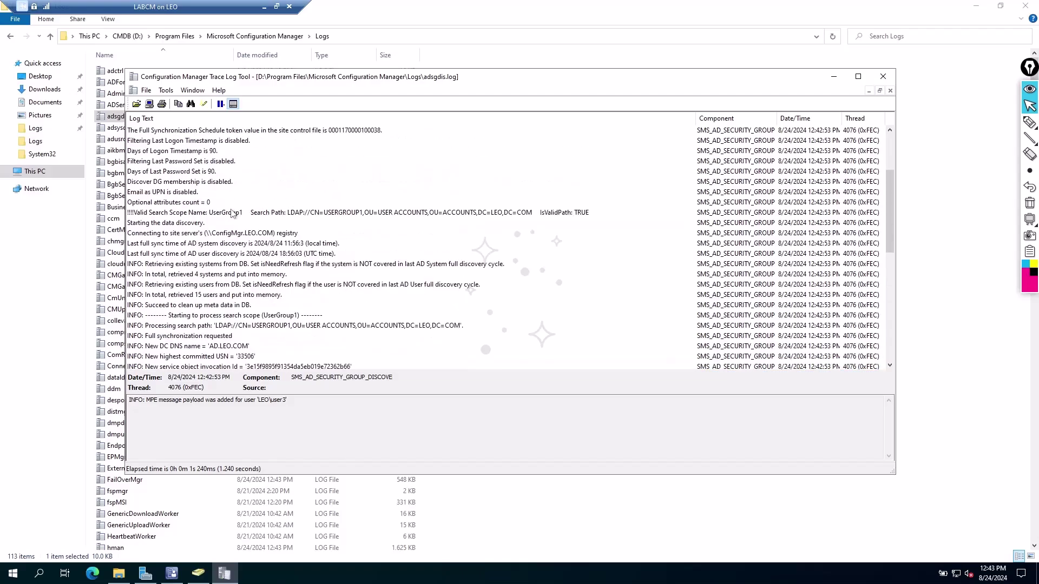
scroll(234, 213, "up", 3)
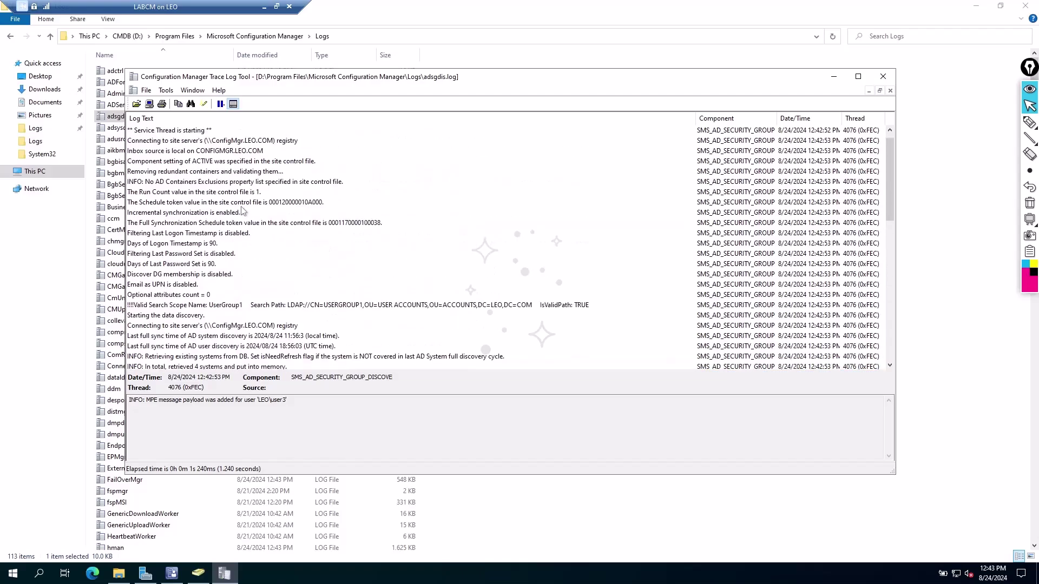
scroll(238, 212, "down", 3)
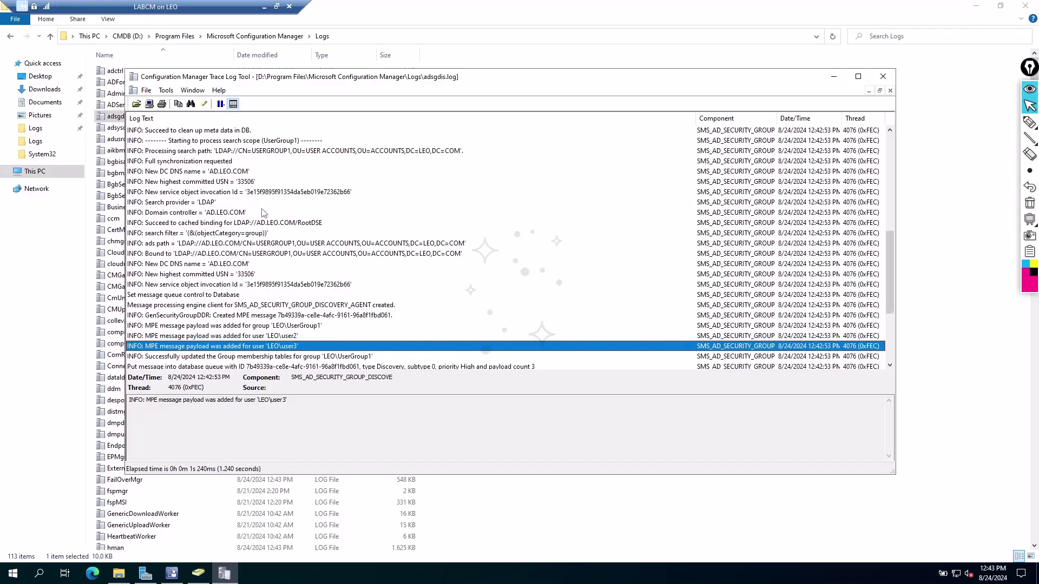
scroll(253, 206, "up", 3)
left_click(211, 132)
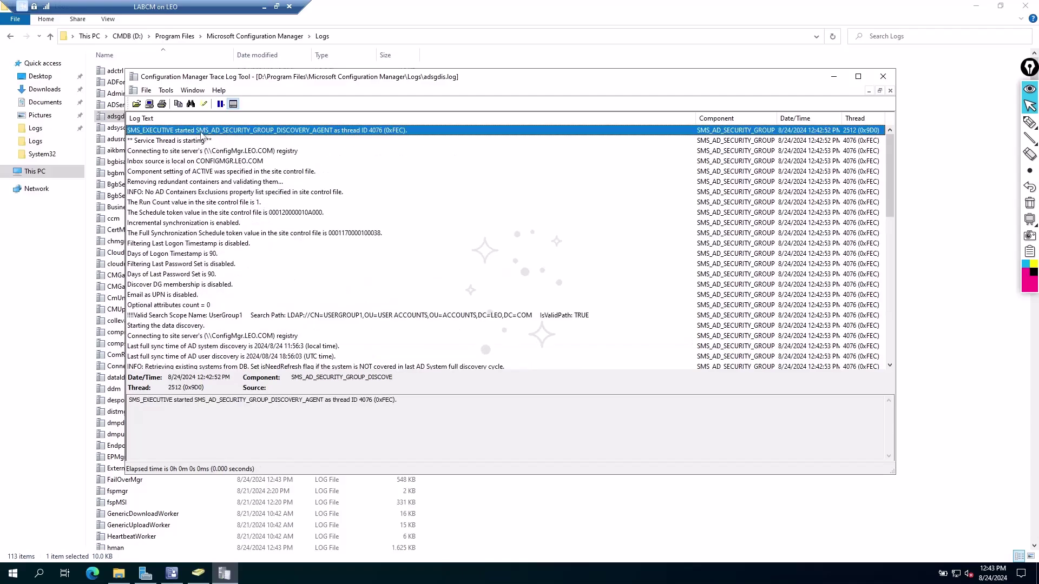
left_click(318, 140)
left_click(330, 132)
scroll(216, 227, "down", 2)
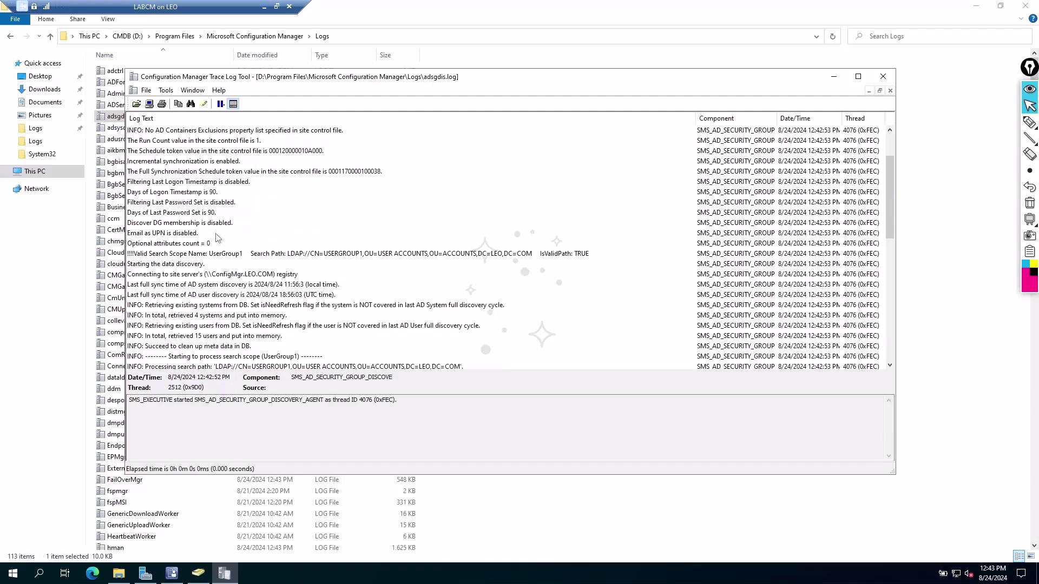
Inspect the UserGroup1 search scope entry and the remaining discovery entries in the log, and close the log viewer
left_click(242, 259)
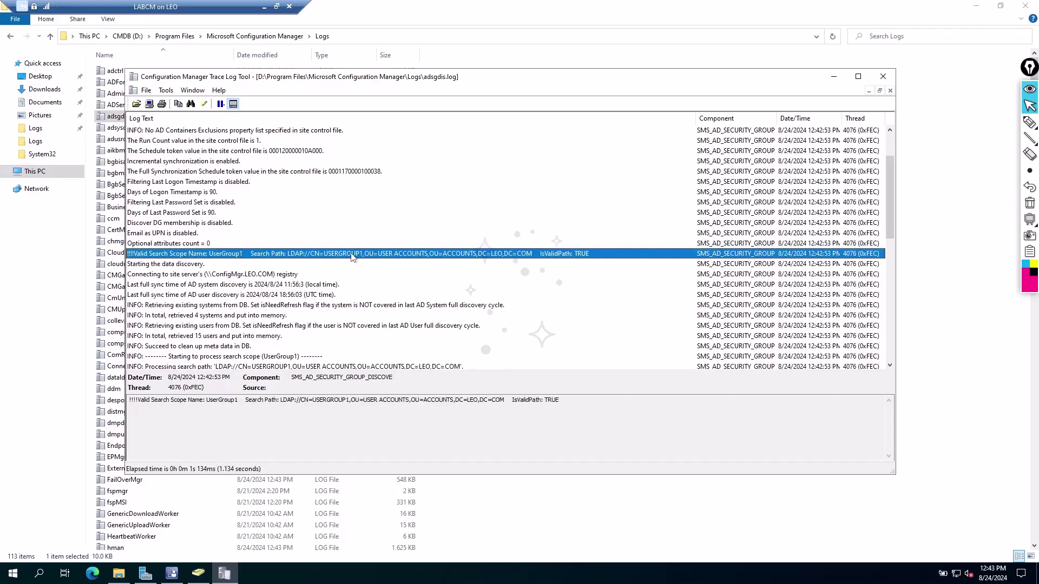
scroll(355, 258, "down", 4)
scroll(283, 215, "down", 5)
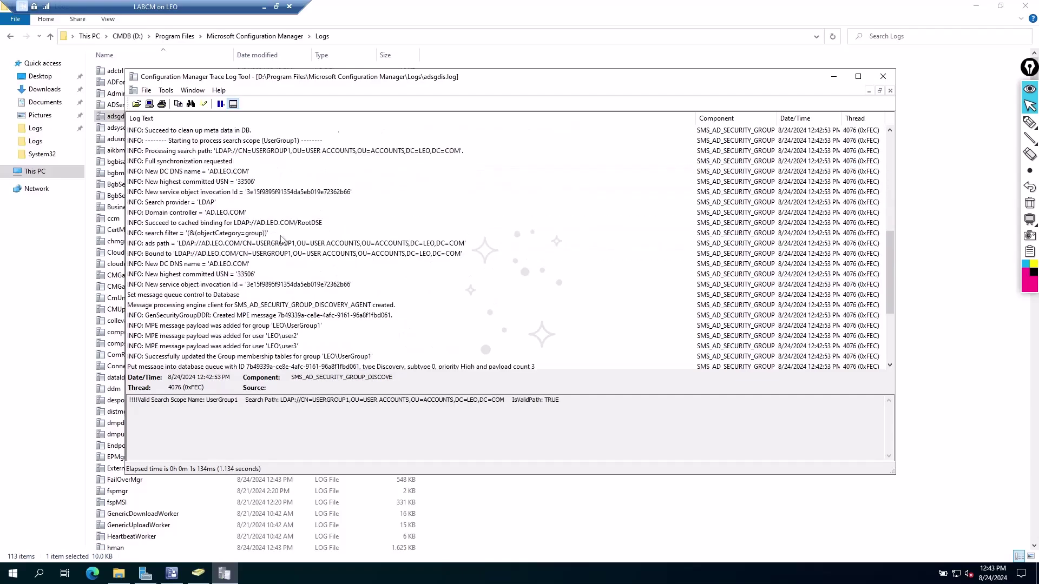
scroll(298, 238, "down", 2)
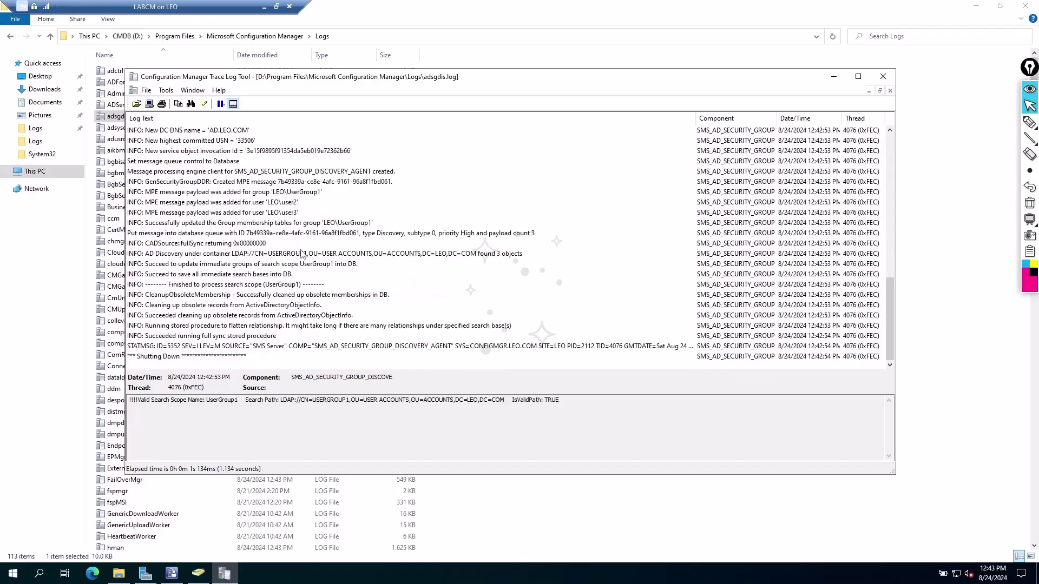
left_click(883, 76)
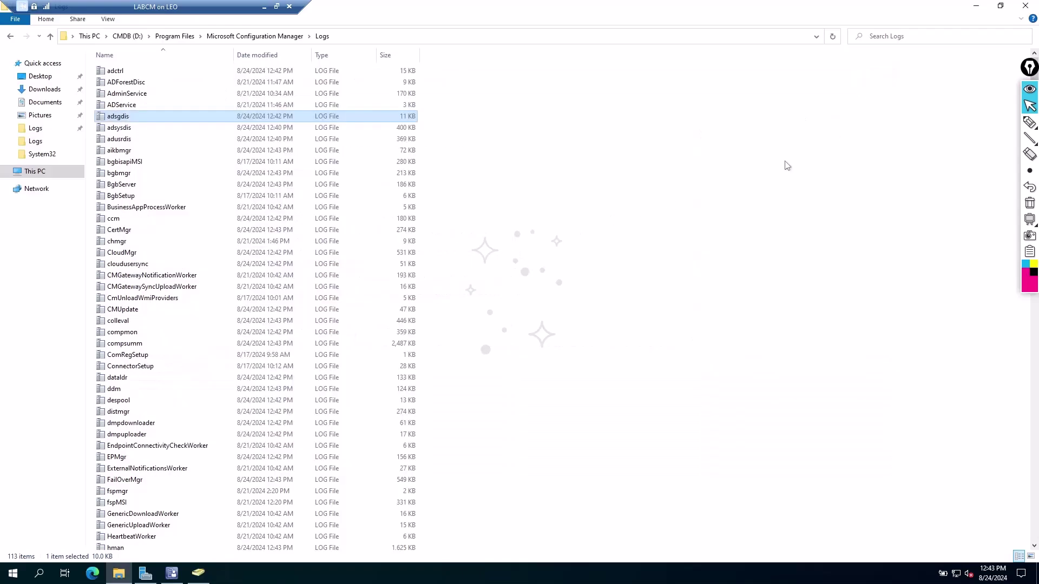
Switch to the Configuration Manager console and check the Assets and Compliance users list for UserGroup1, user1, user2 and user3
left_click(172, 577)
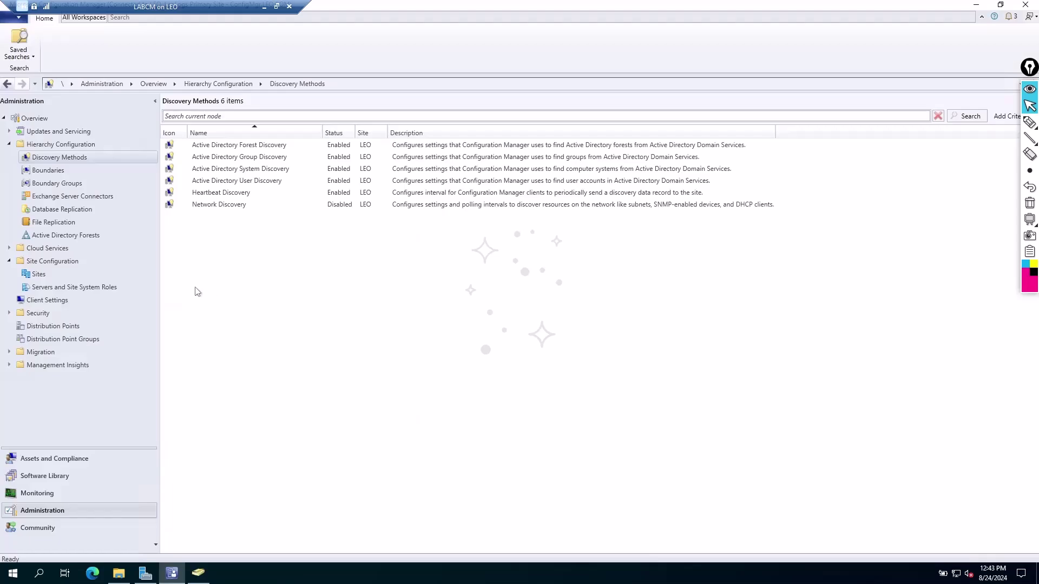
left_click(33, 458)
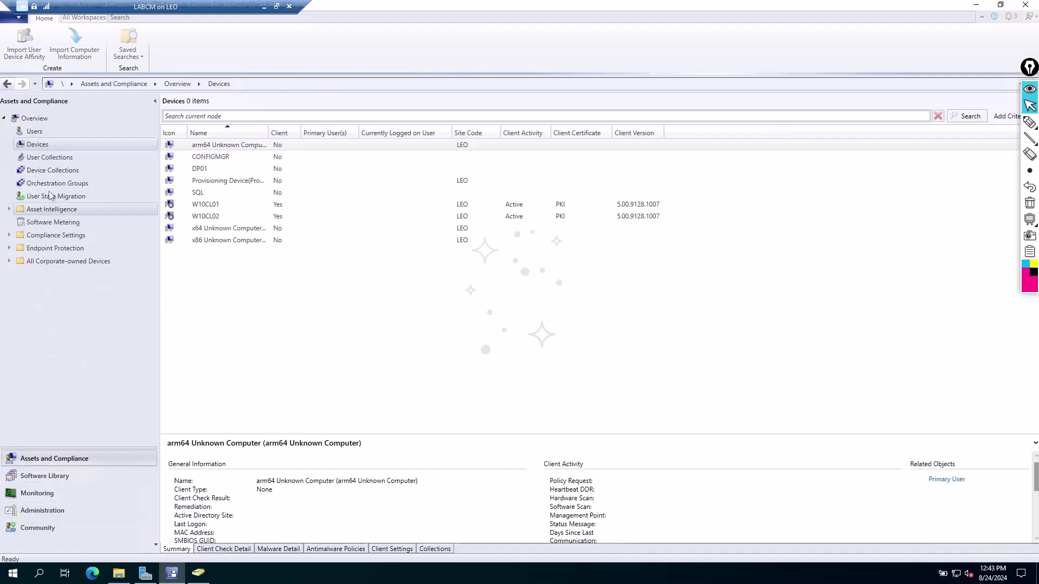
left_click(43, 132)
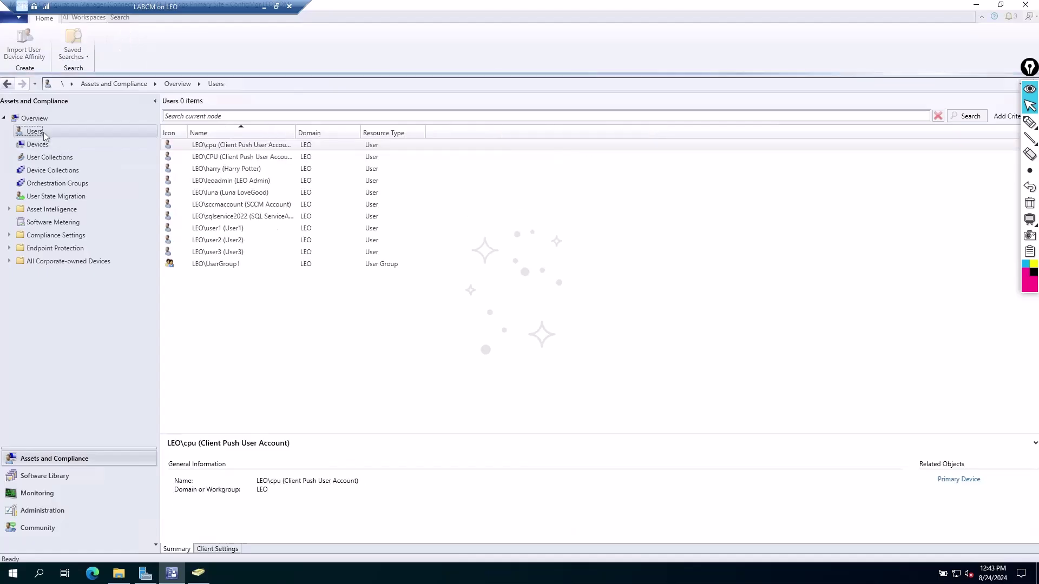
left_click(205, 265)
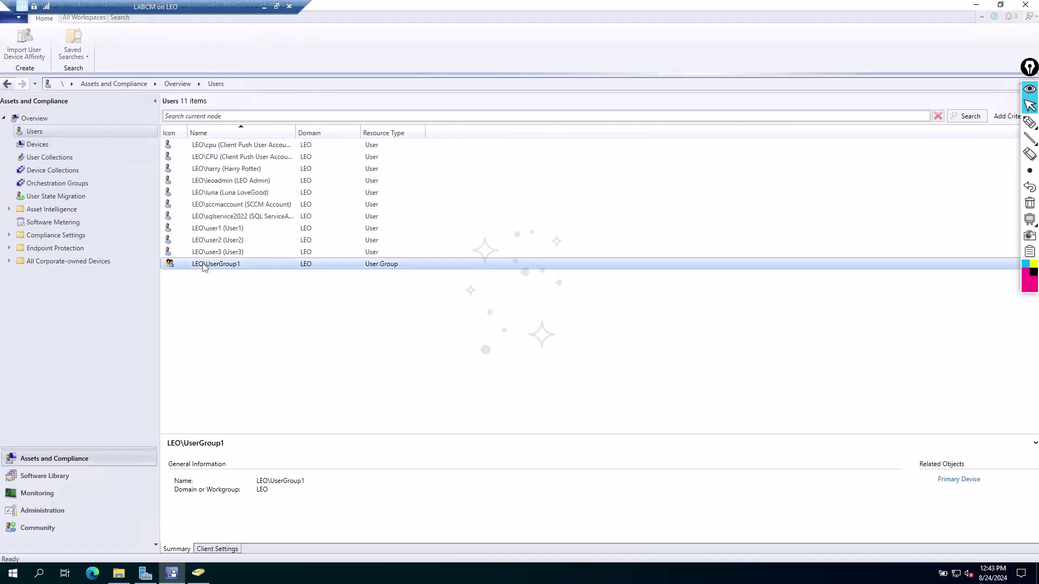
left_click(248, 232)
left_click(247, 240)
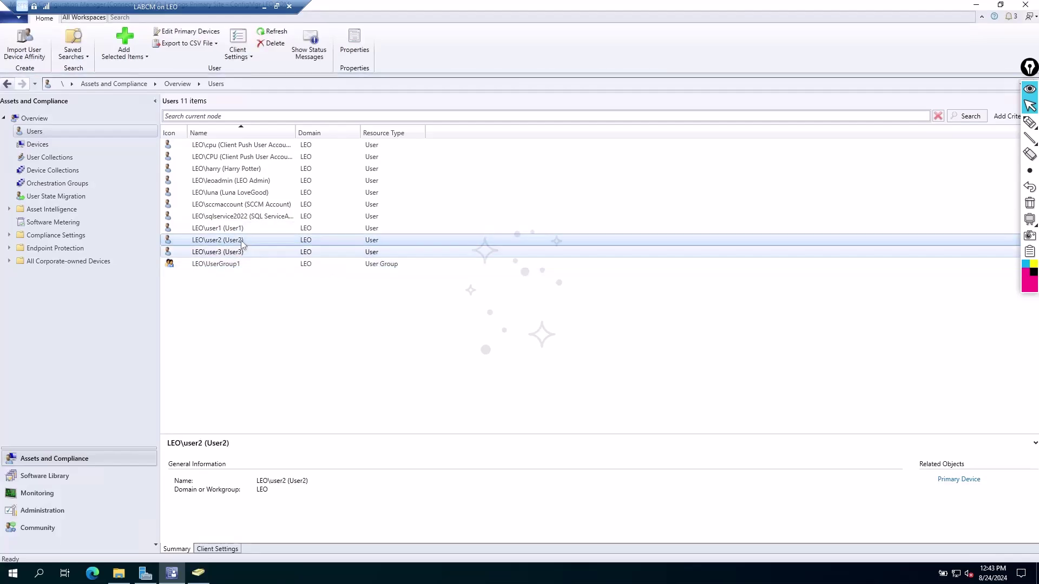
left_click(246, 252)
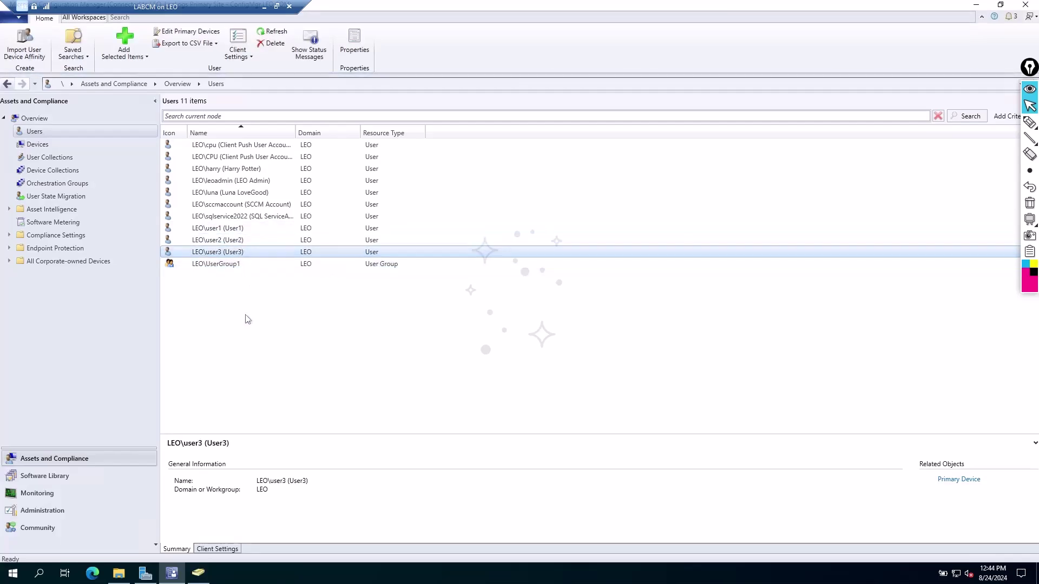
left_click(246, 319)
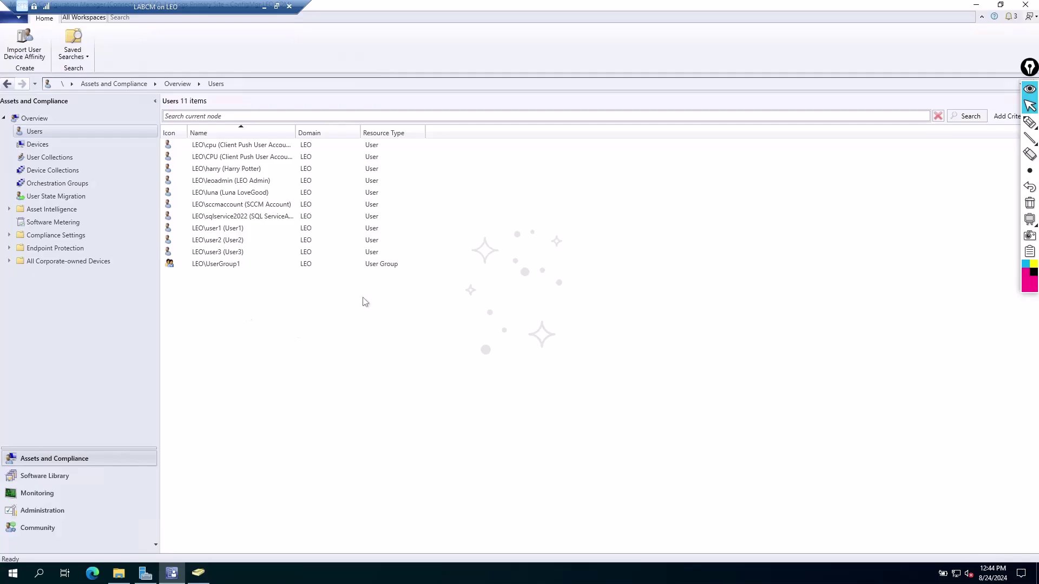
Open the Active Directory Group Discovery properties under Administration and start adding a location scope named "OU group discovery"
left_click(64, 512)
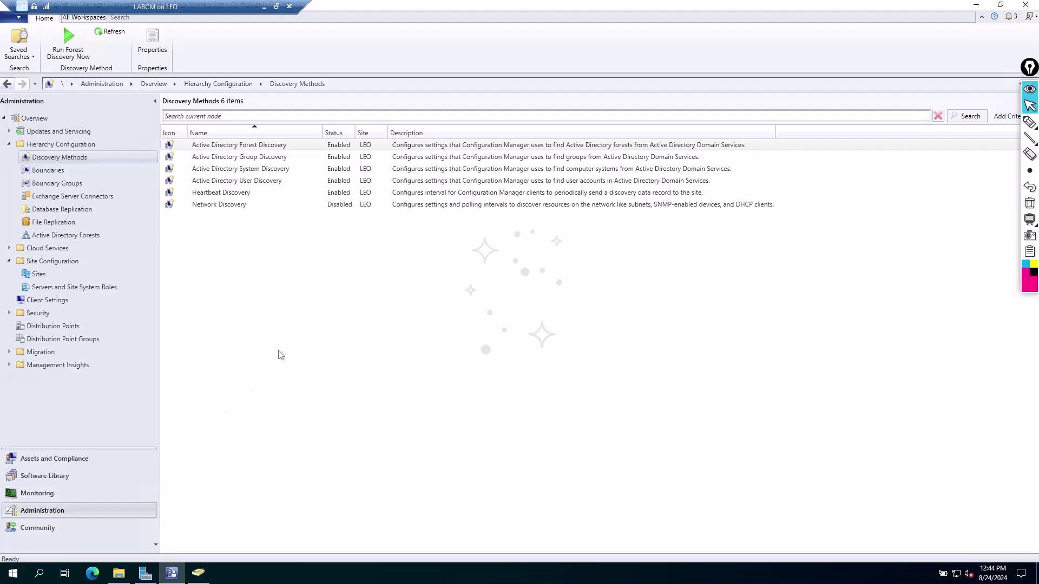
left_click(295, 158)
right_click(295, 158)
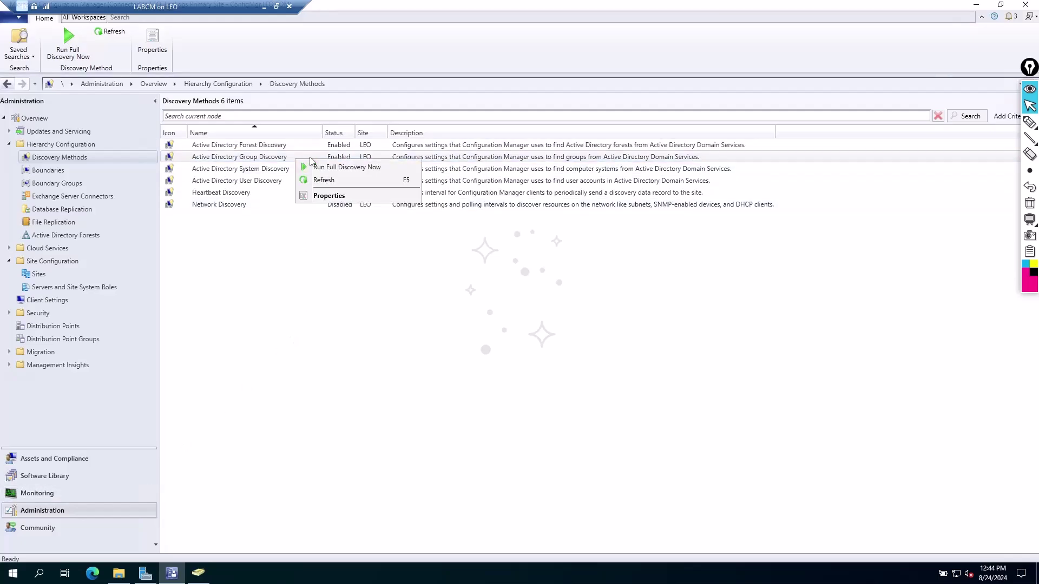
left_click(315, 203)
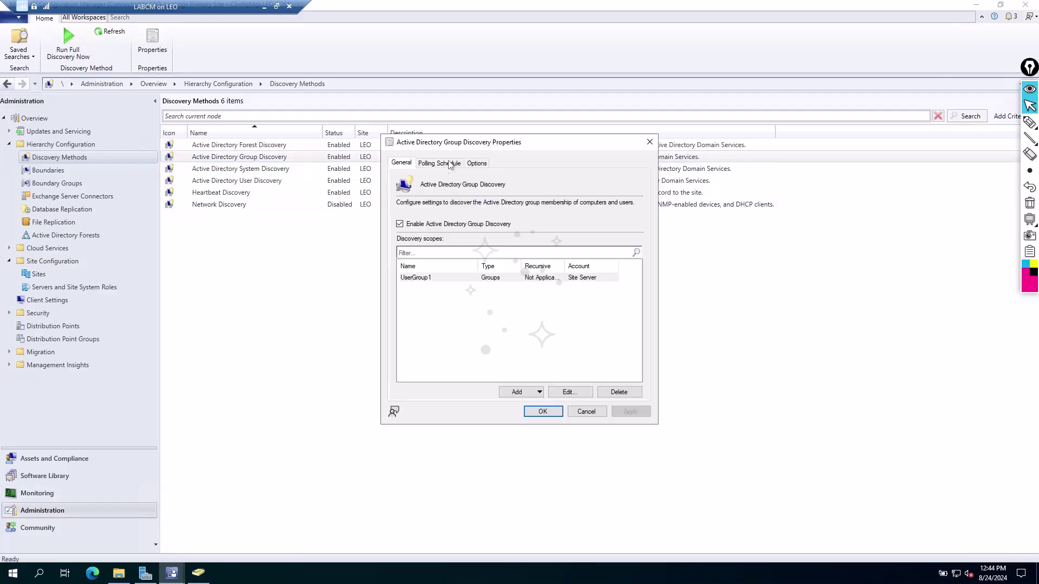
left_click(464, 338)
left_click(516, 391)
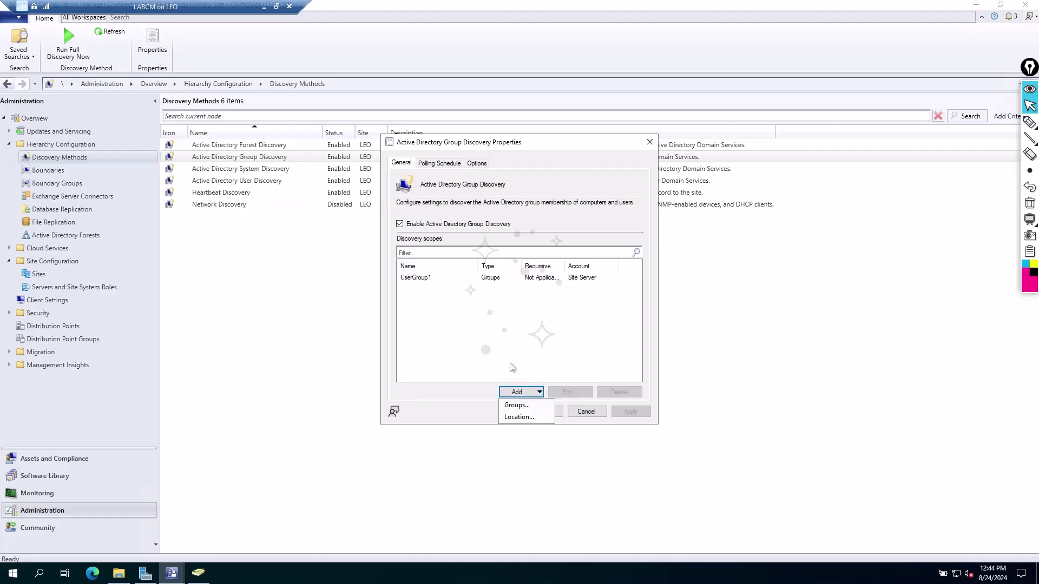
left_click(518, 416)
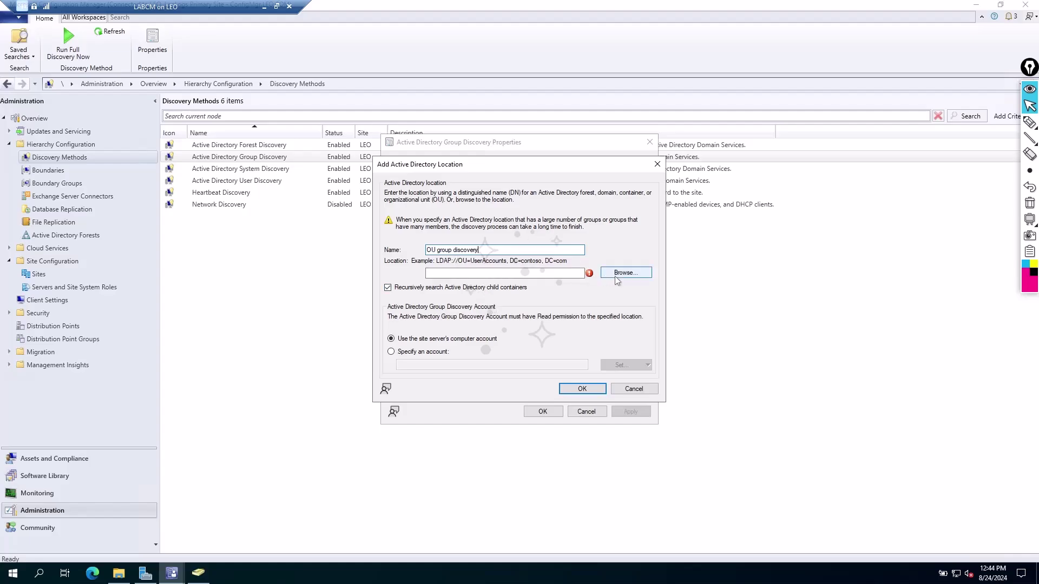
Switch to Active Directory Users and Computers and create an organizational unit "UserGroup OU" in User Accounts without accidental deletion protection
left_click(203, 577)
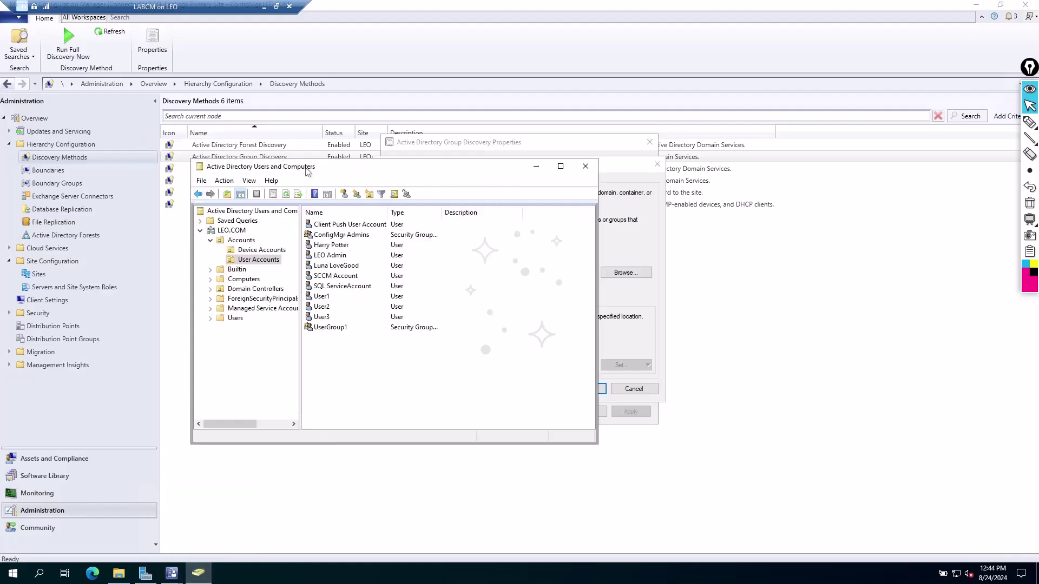
left_click_drag(304, 166, 367, 162)
left_click(303, 257)
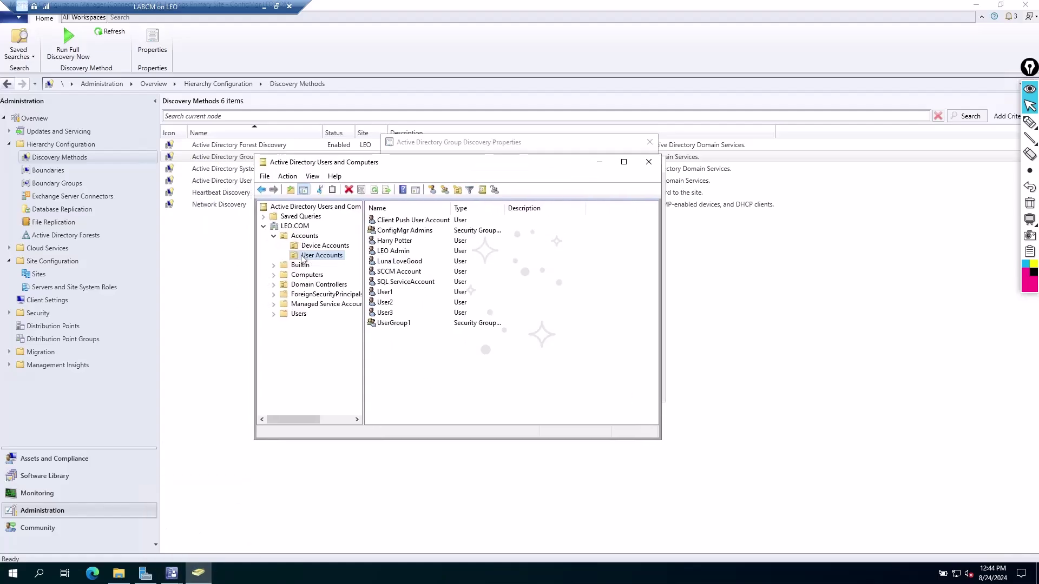
right_click(303, 258)
mouse_move(339, 300)
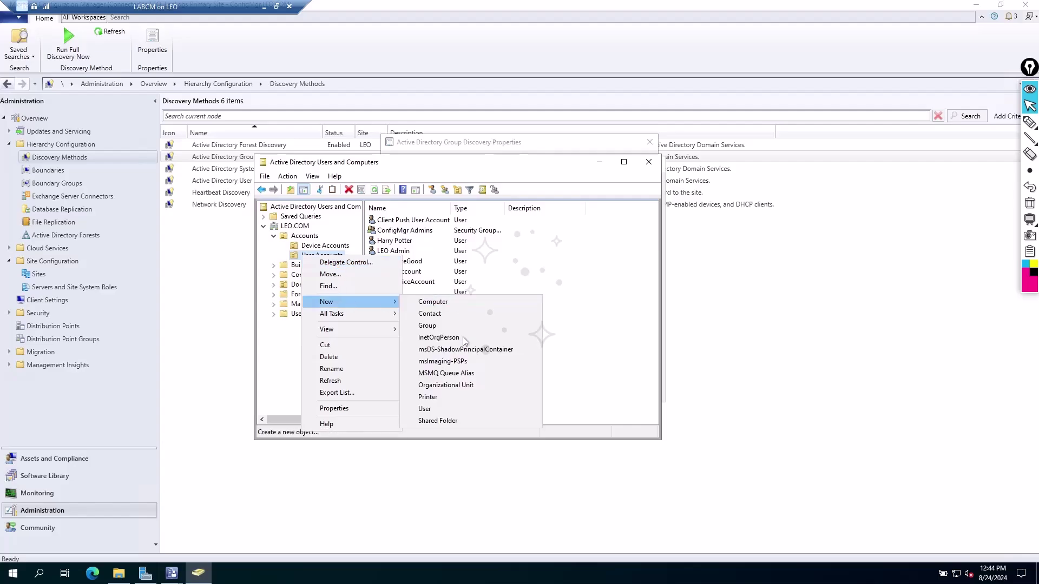
left_click(446, 385)
left_click(342, 253)
type("UserGroup OU")
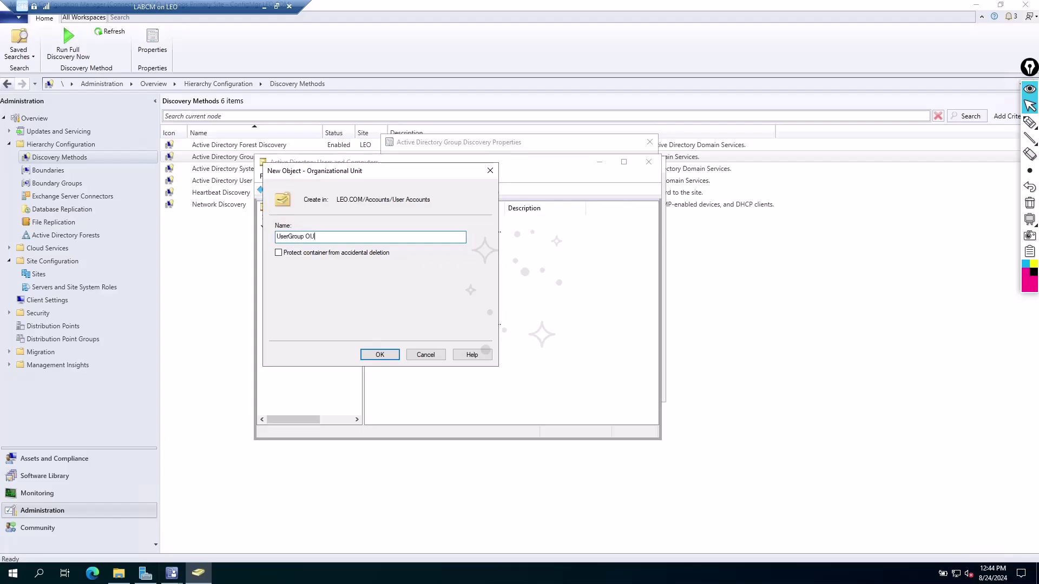
left_click(380, 354)
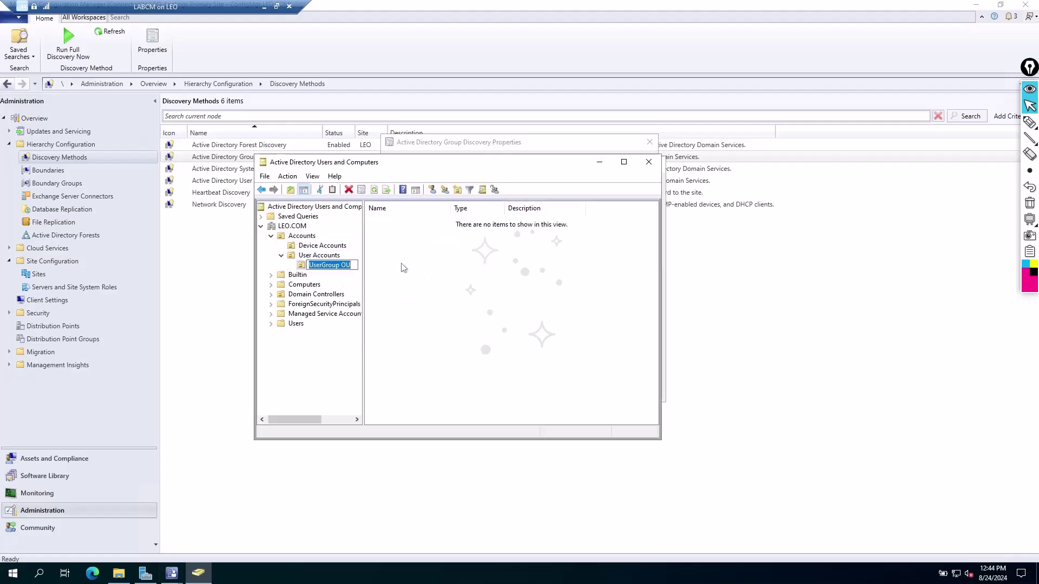
Create a global security group named UserGroup2 inside UserGroup OU
left_click(406, 265)
right_click(408, 238)
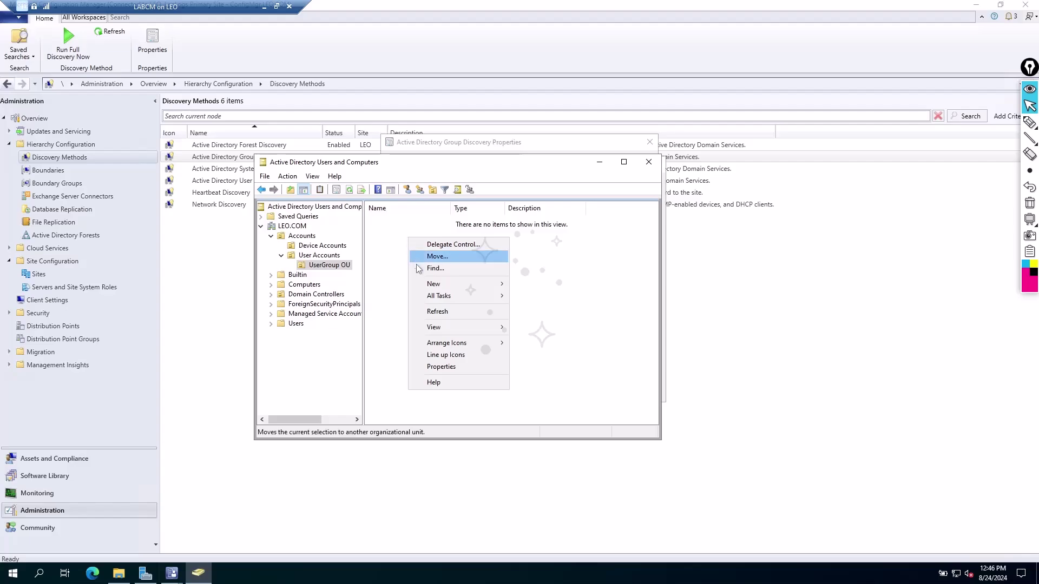
mouse_move(433, 282)
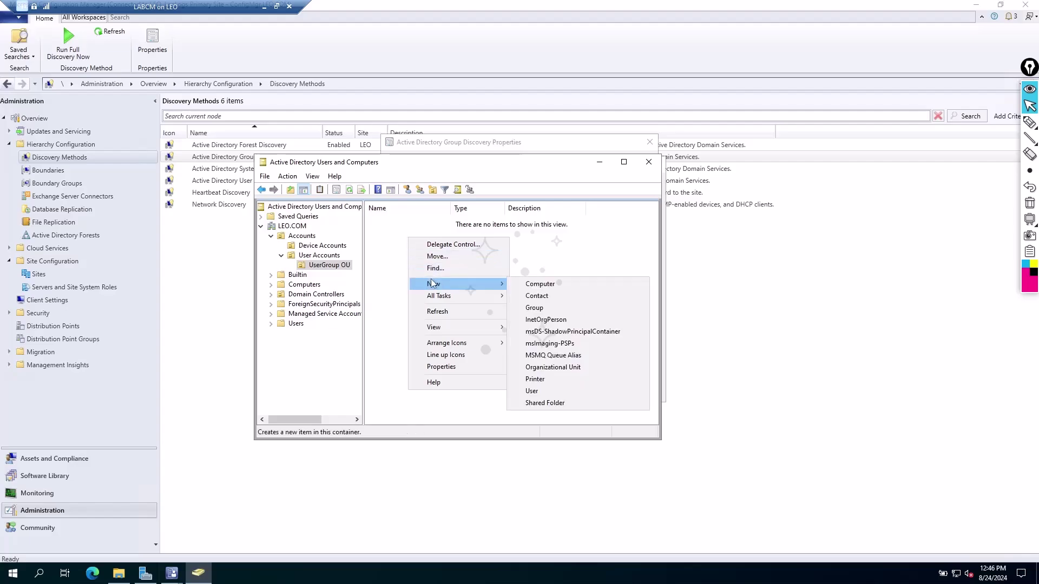
left_click(553, 308)
type("UserGroup2")
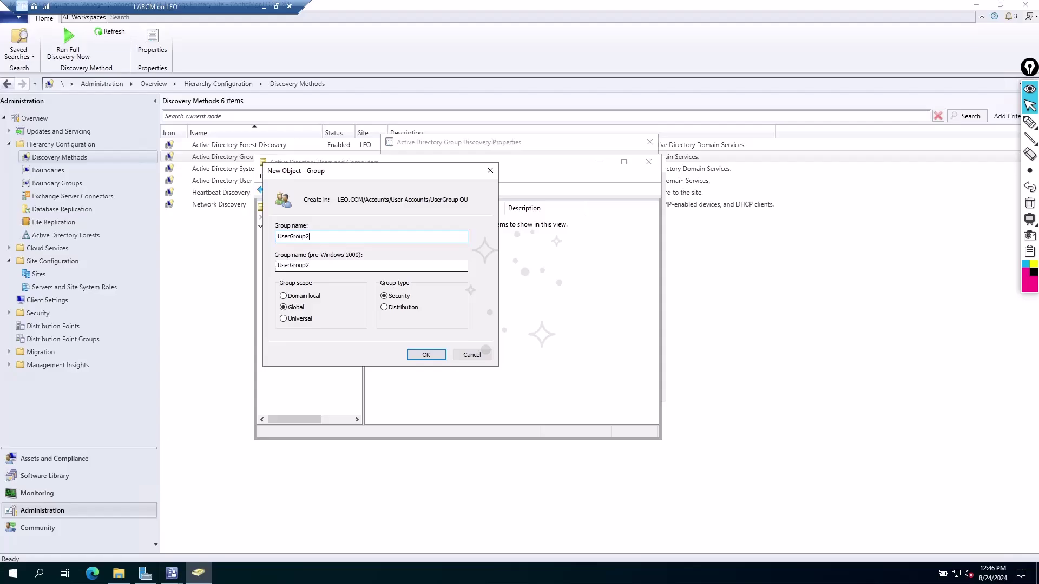
left_click(426, 355)
left_click(432, 279)
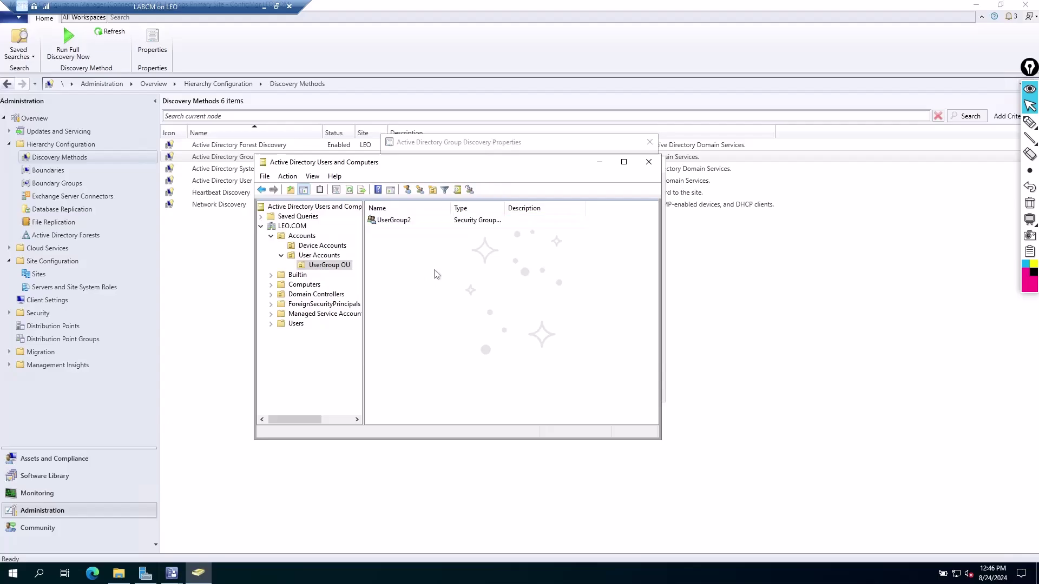
Add User4, User5 and user6 from the User Accounts OU to the group UserGroup2
left_click(324, 256)
left_click_drag(394, 380, 398, 347)
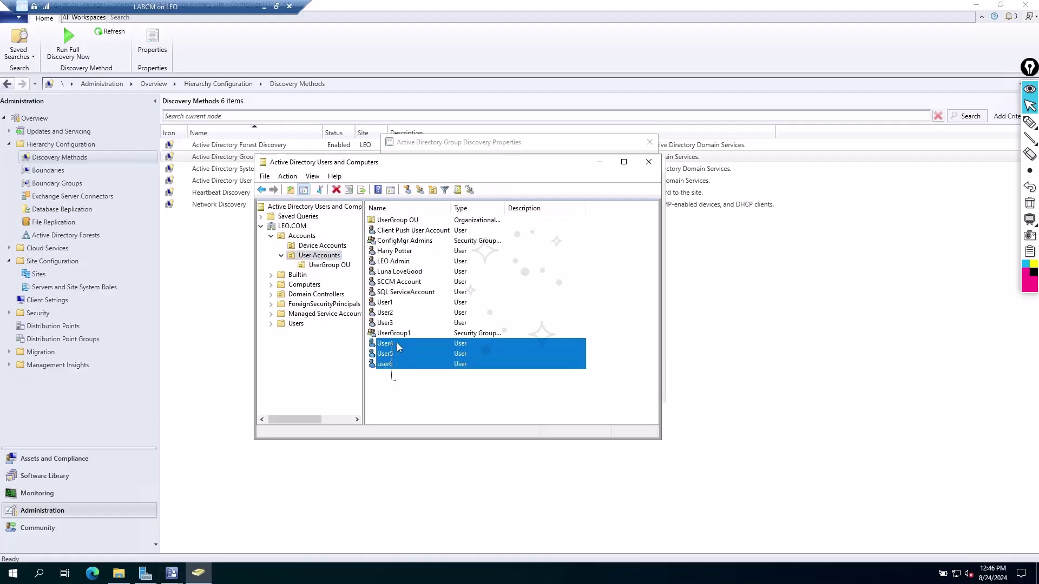
left_click(398, 390)
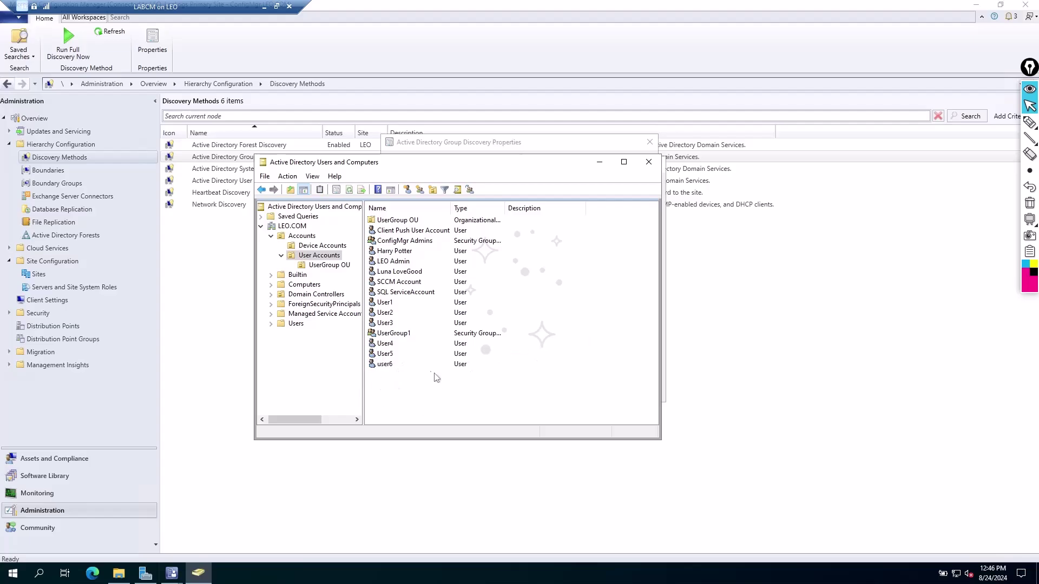
left_click_drag(393, 390, 404, 343)
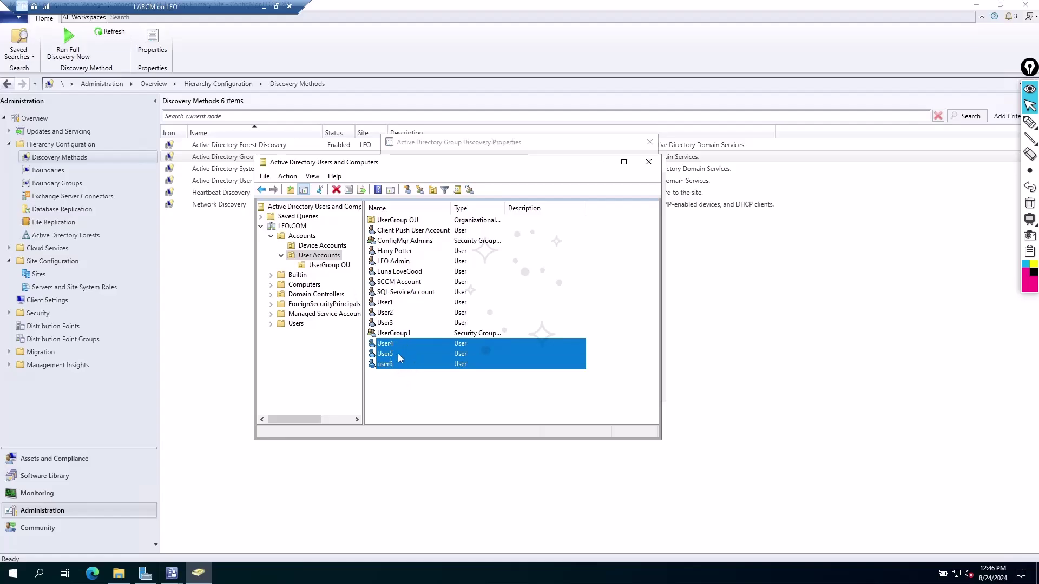
left_click_drag(401, 390, 406, 345)
right_click(406, 345)
left_click(455, 353)
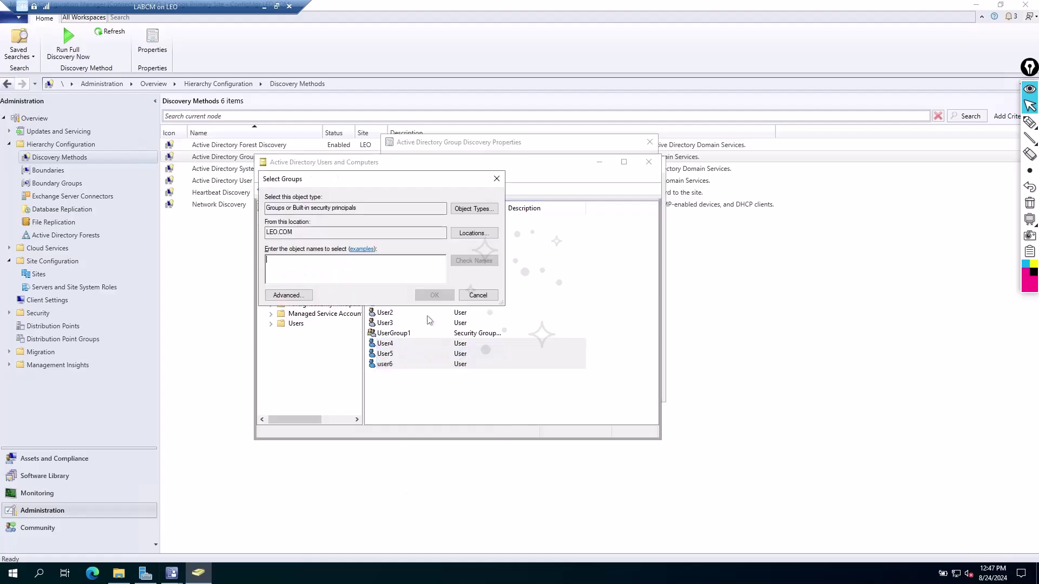
type("usergroup")
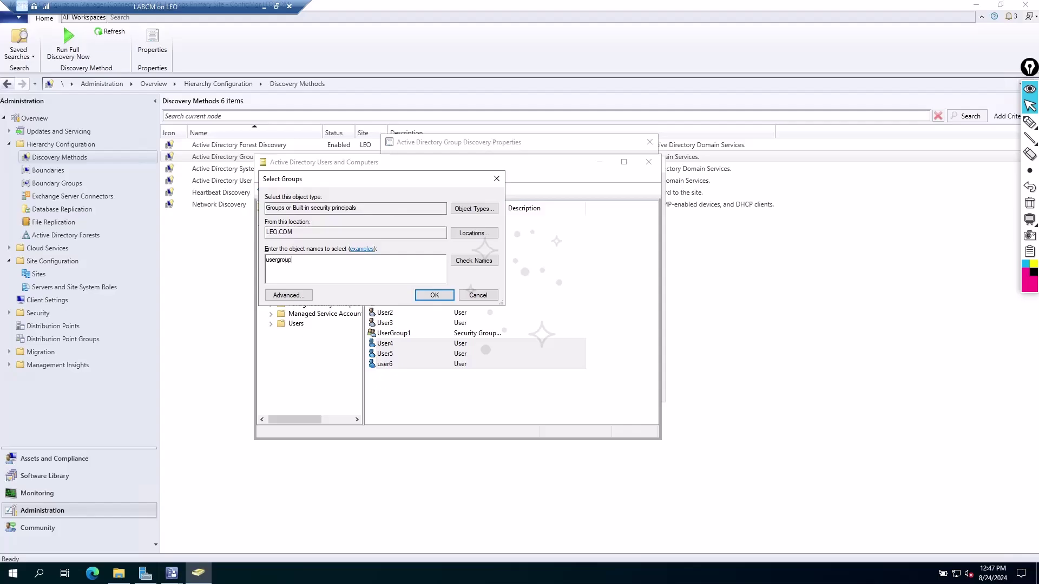
type("2")
left_click(474, 260)
left_click(425, 297)
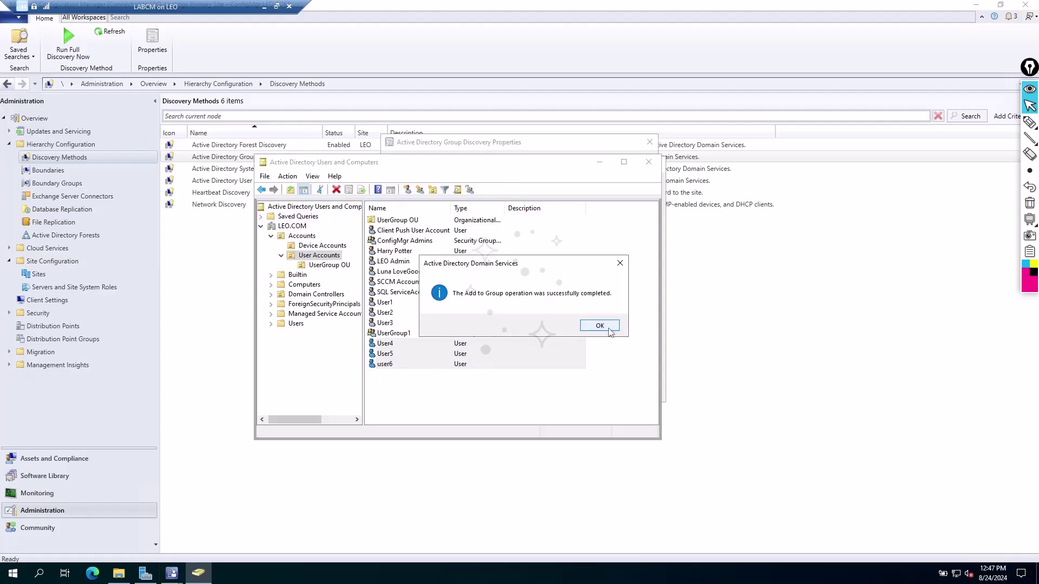
left_click(591, 325)
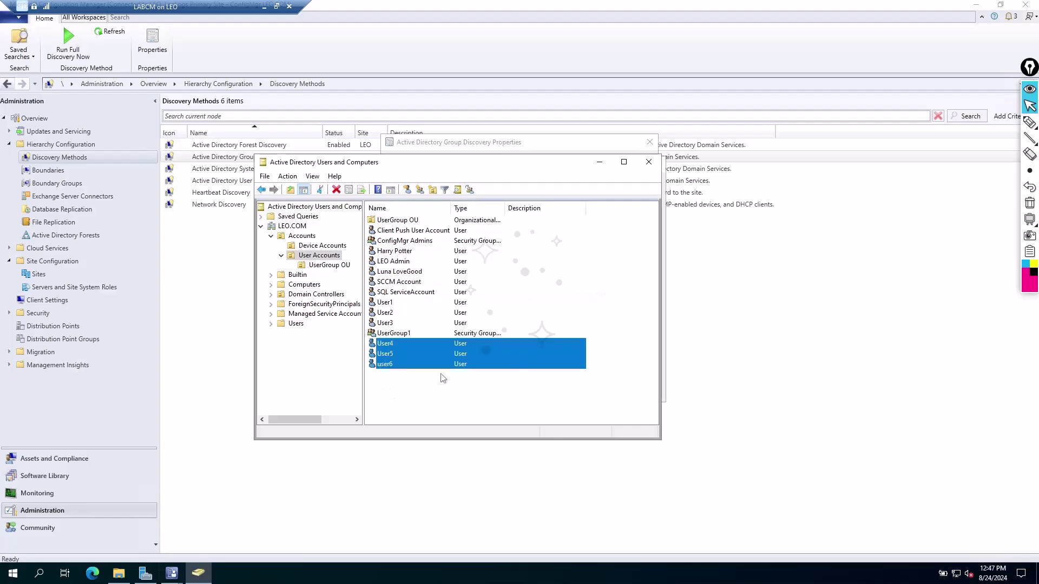
left_click(442, 379)
Check the member list of UserGroup2 in UserGroup OU and close Active Directory Users and Computers
left_click(328, 265)
double_click(401, 221)
left_click(336, 205)
left_click(340, 291)
left_click_drag(332, 251, 366, 322)
left_click(366, 322)
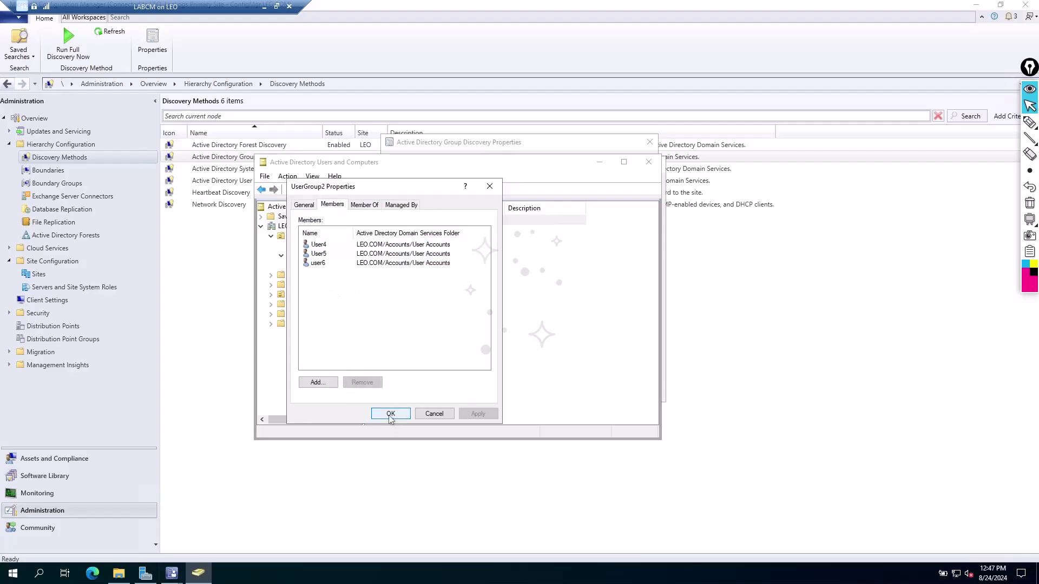
left_click(389, 414)
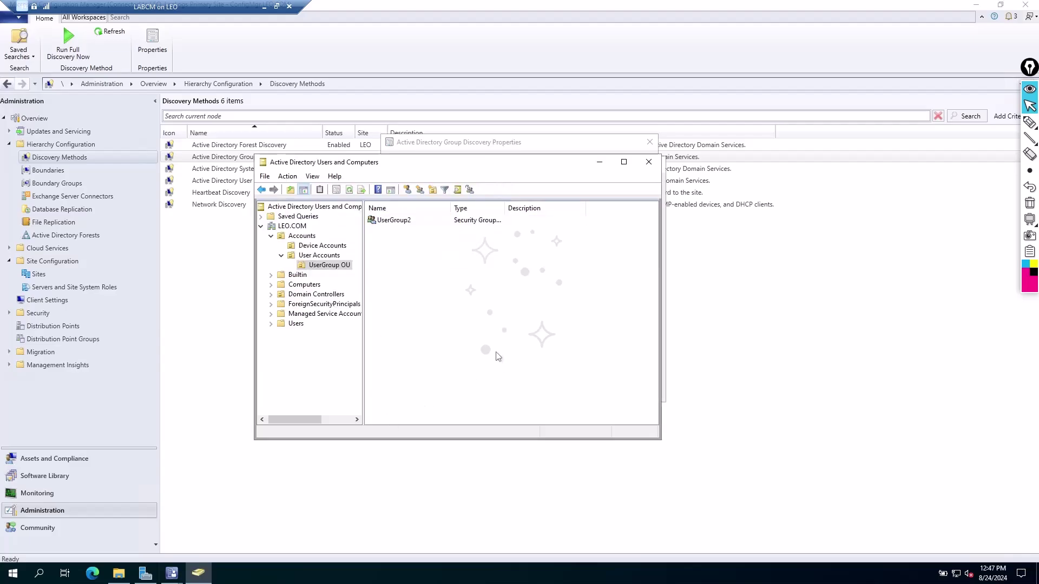
left_click(648, 162)
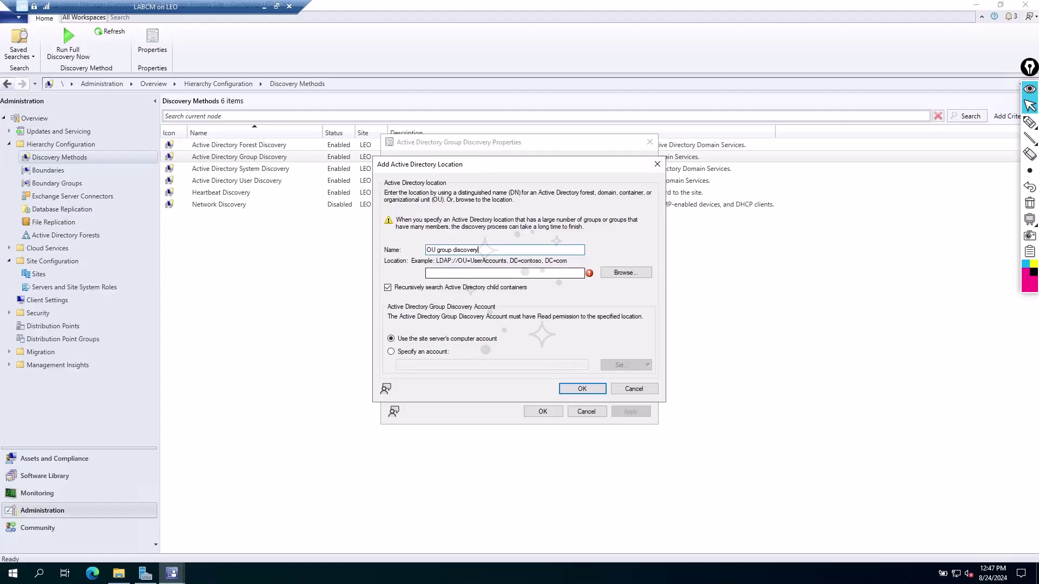
Set the "OU group discovery" location to Accounts > User Accounts > UserGroup OU and apply the Active Directory Group Discovery properties
left_click(620, 273)
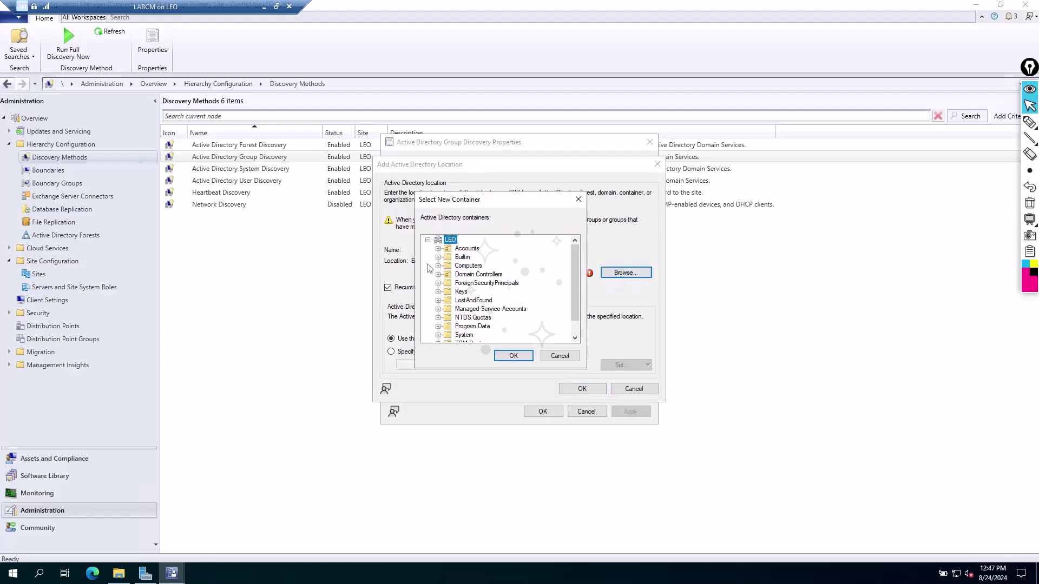
double_click(460, 250)
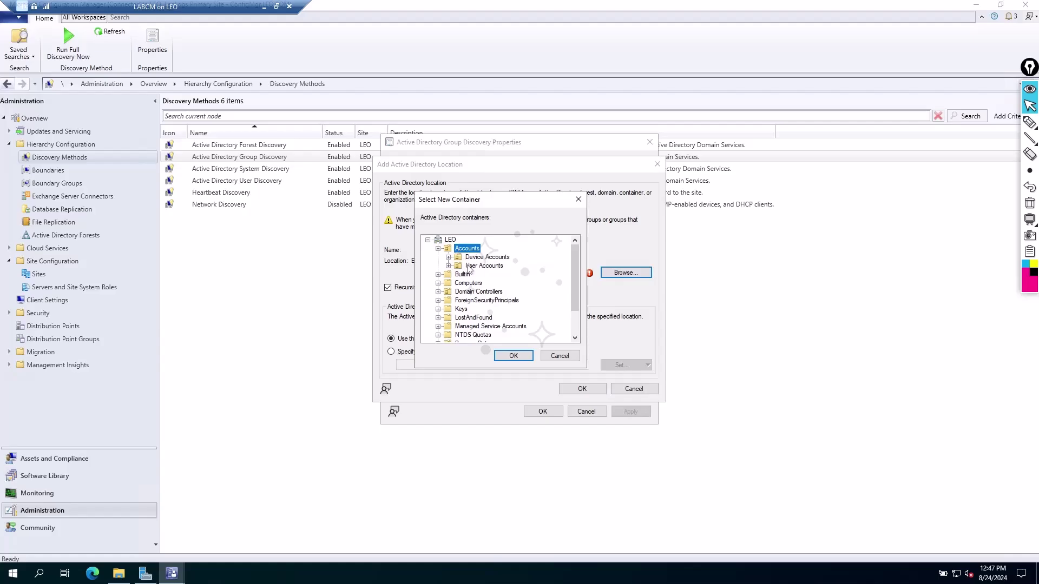
double_click(471, 266)
left_click(490, 276)
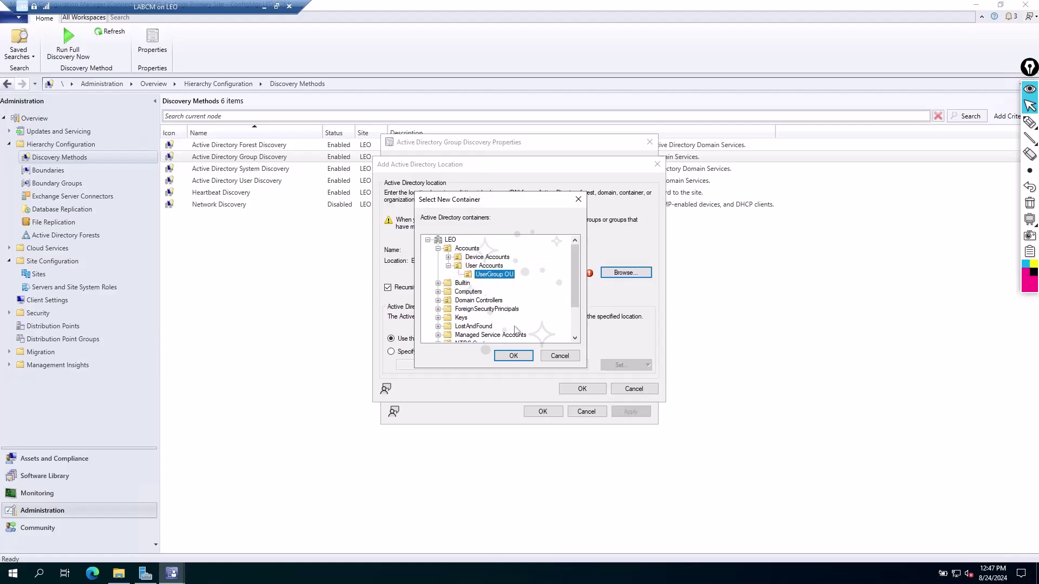
left_click(511, 356)
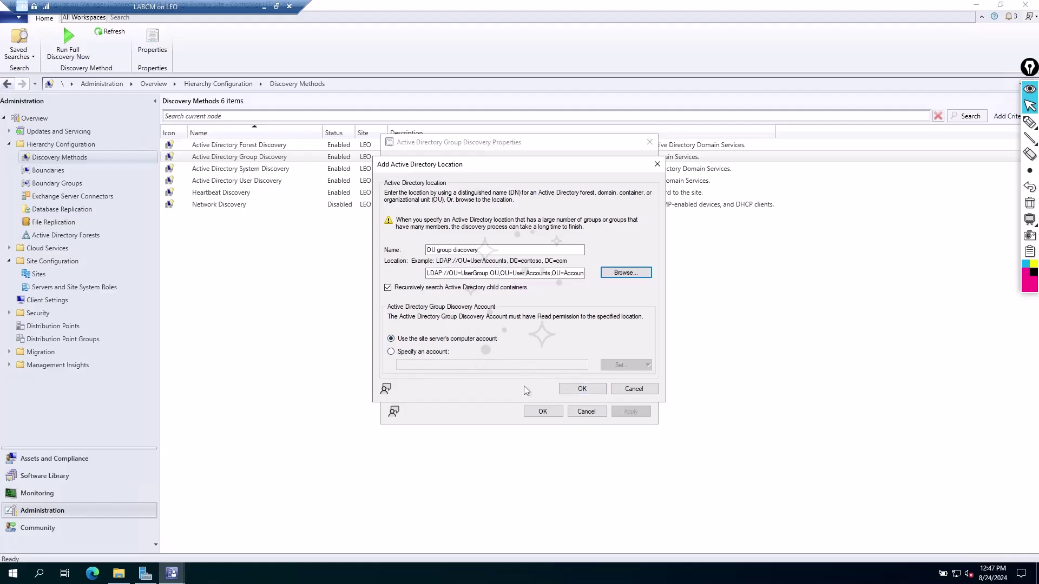
left_click(578, 389)
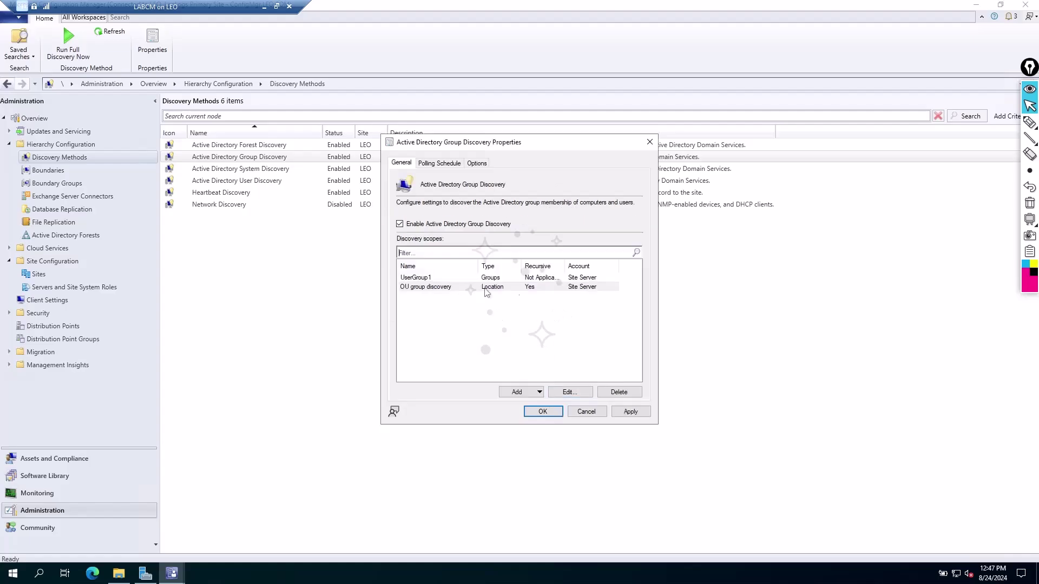
left_click(628, 414)
left_click(540, 413)
Run a full discovery for Active Directory Group Discovery and confirm it
left_click(279, 157)
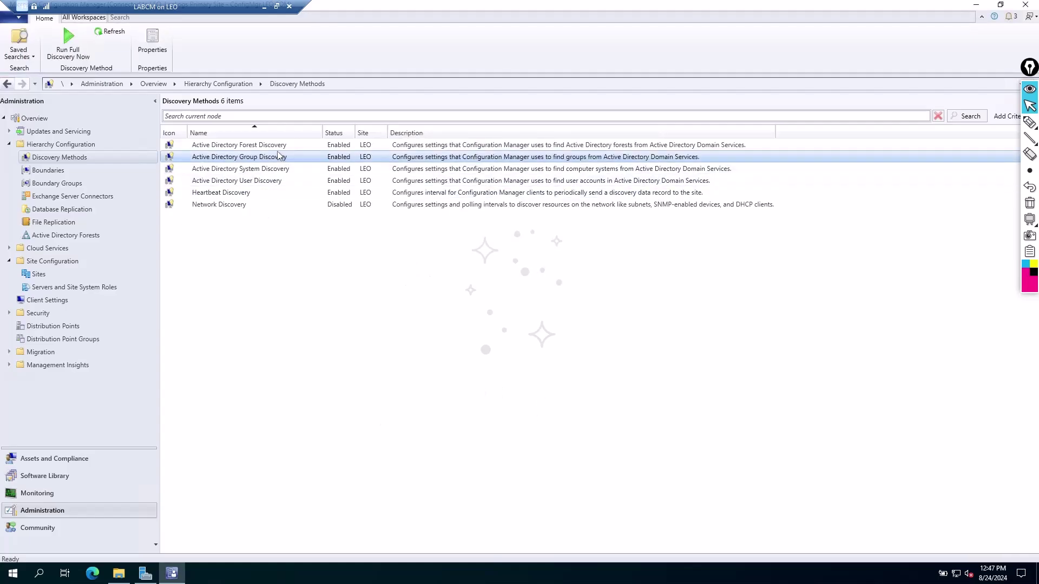
right_click(277, 160)
left_click(312, 165)
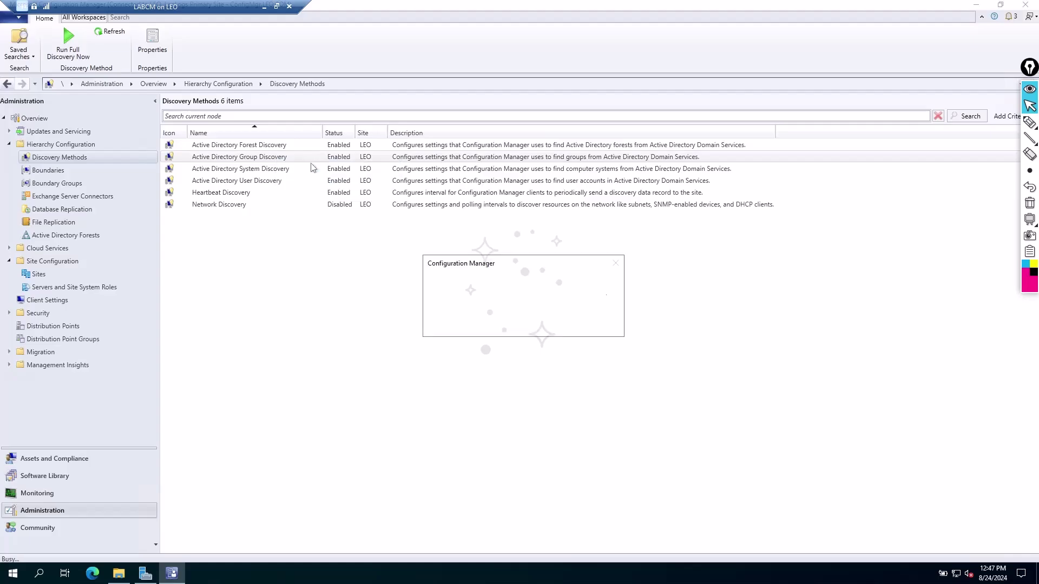
left_click(547, 324)
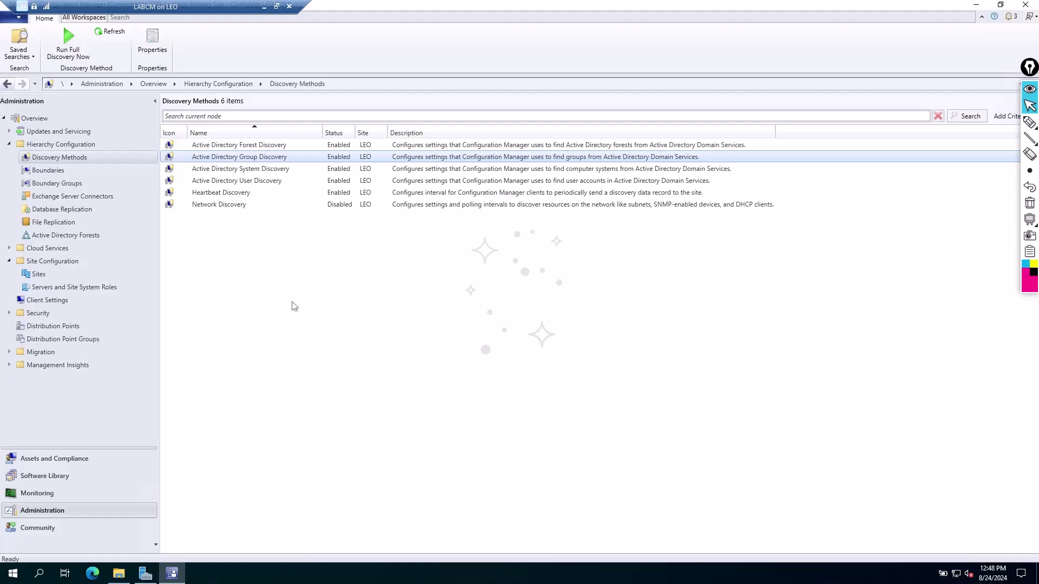
Switch to File Explorer and examine the adsgdis log for the UserGroup2, user4, user5 and user6 discovery entries
left_click(119, 573)
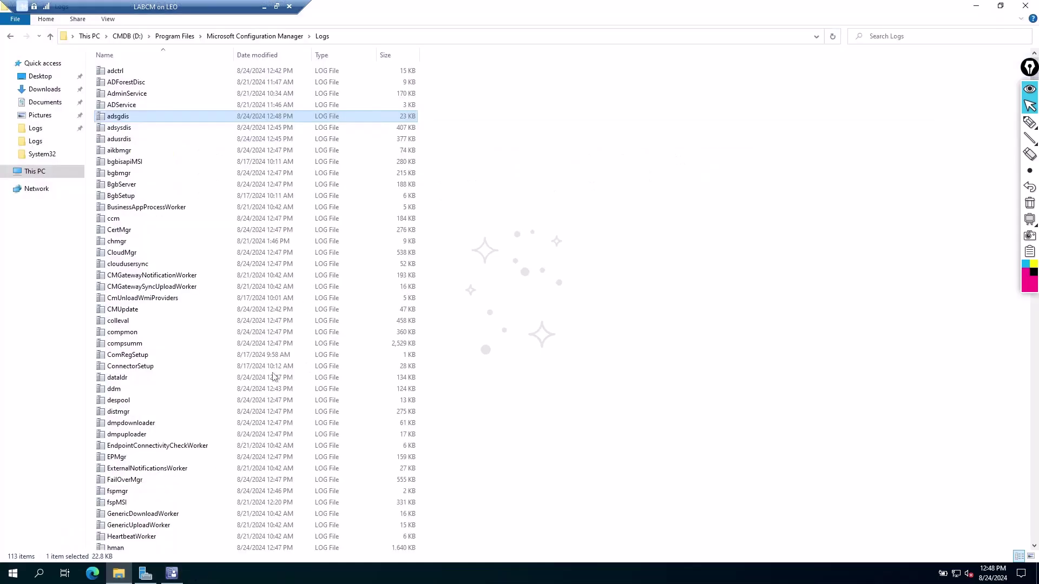
double_click(136, 114)
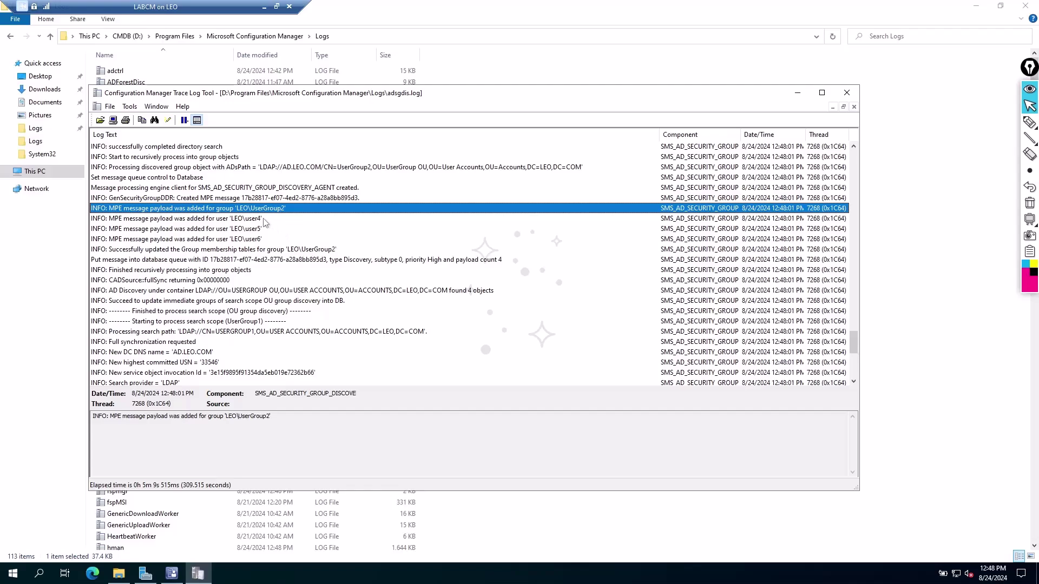
left_click(264, 219)
left_click(262, 229)
left_click(261, 239)
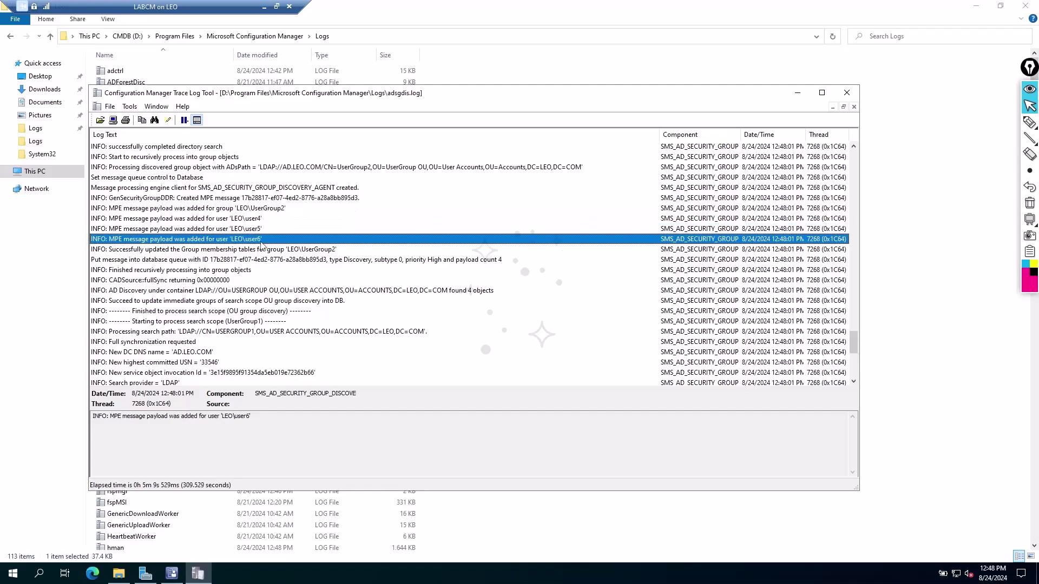
left_click(847, 93)
Switch to the Configuration Manager console and check the Assets and Compliance users list for UserGroup2, user4, user5 and user6
left_click(171, 573)
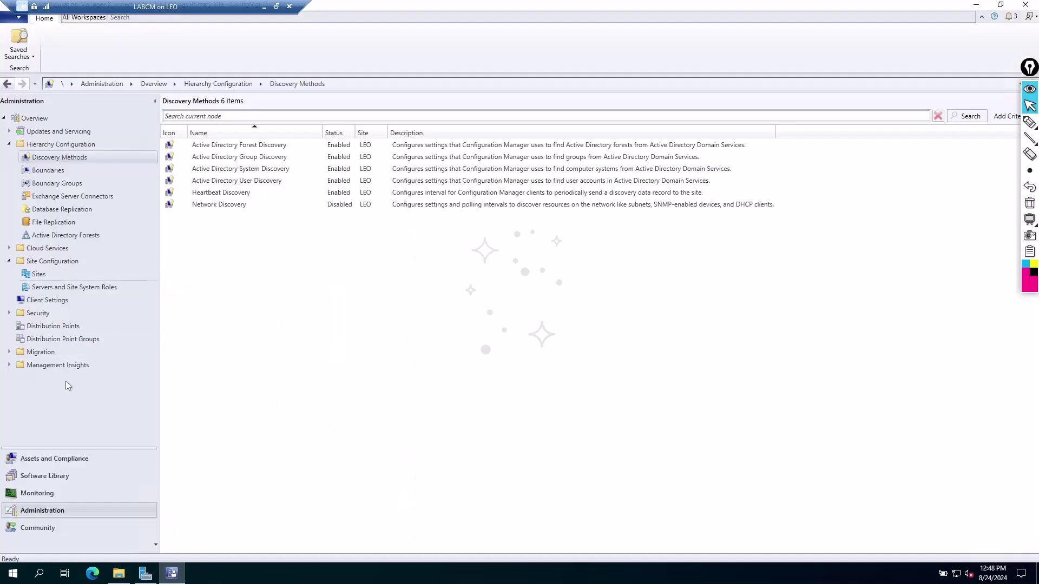
left_click(49, 459)
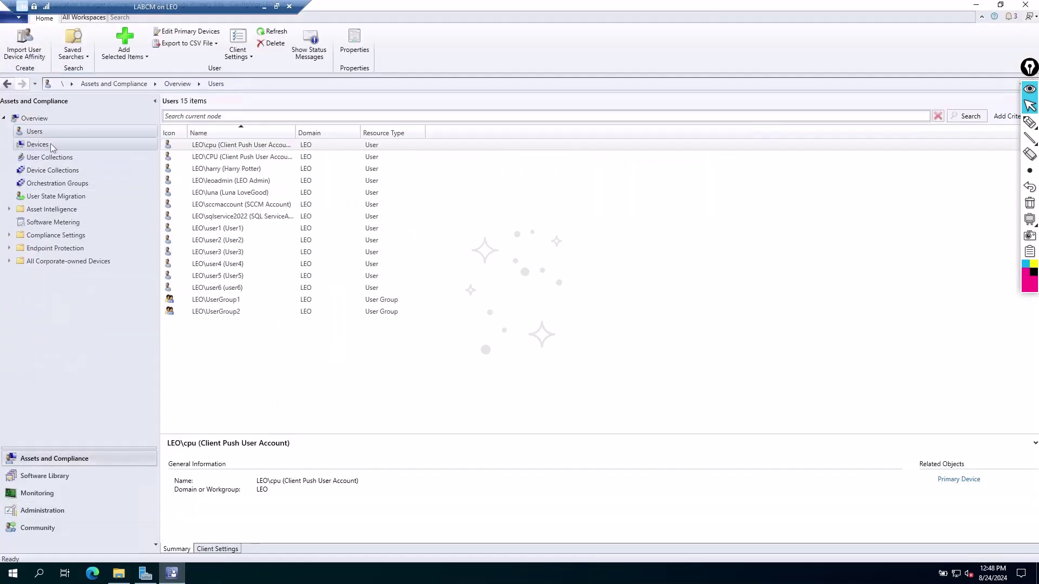
left_click(297, 364)
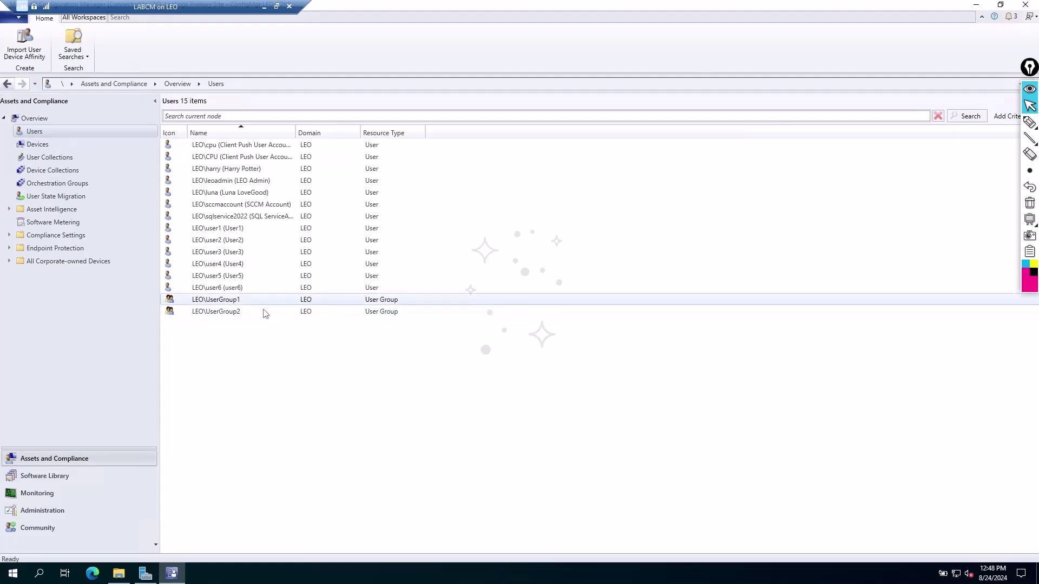
left_click(221, 313)
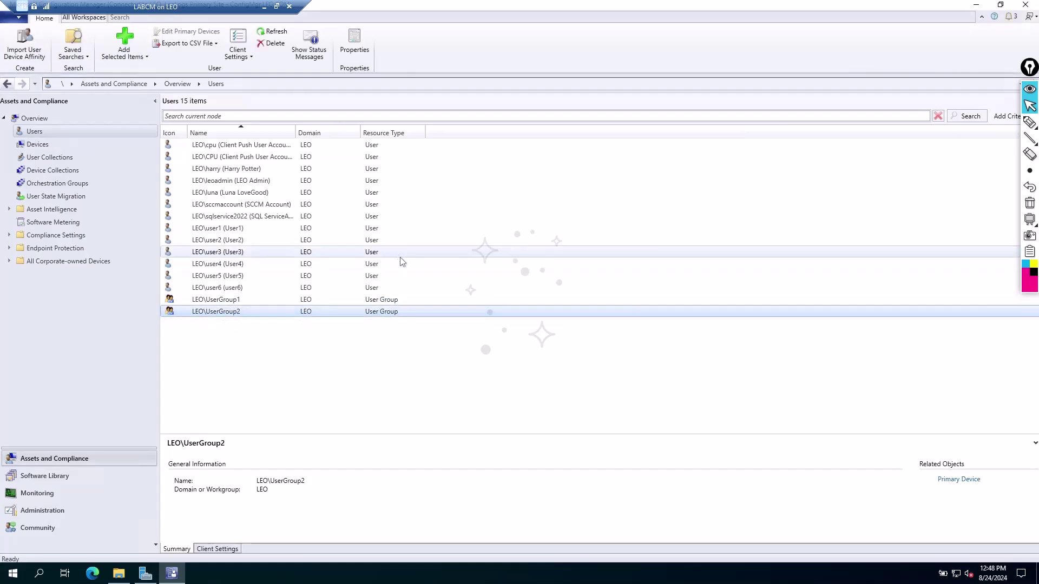
left_click(248, 266)
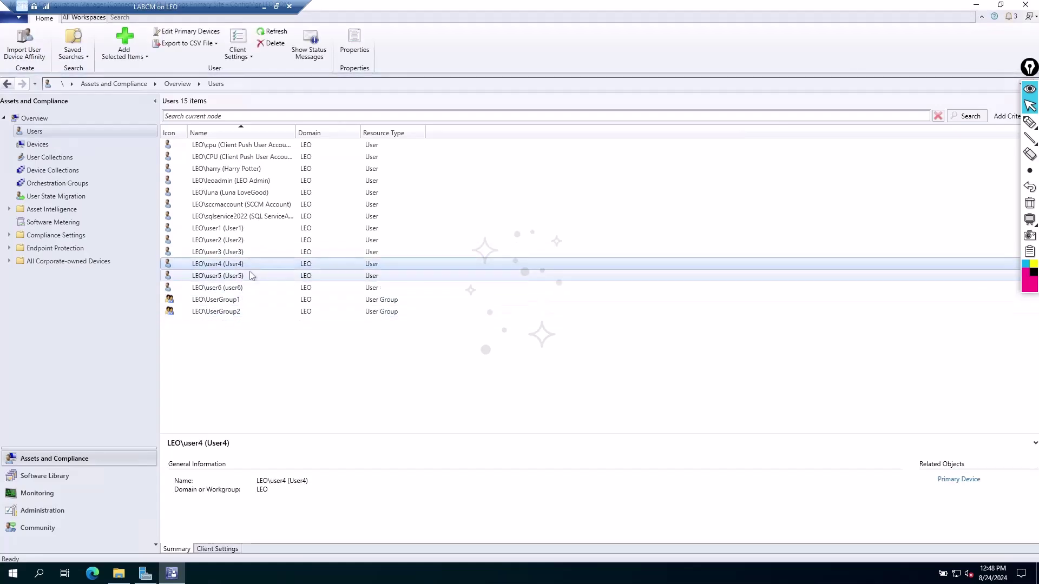
left_click(247, 276)
left_click(247, 288)
left_click(267, 364)
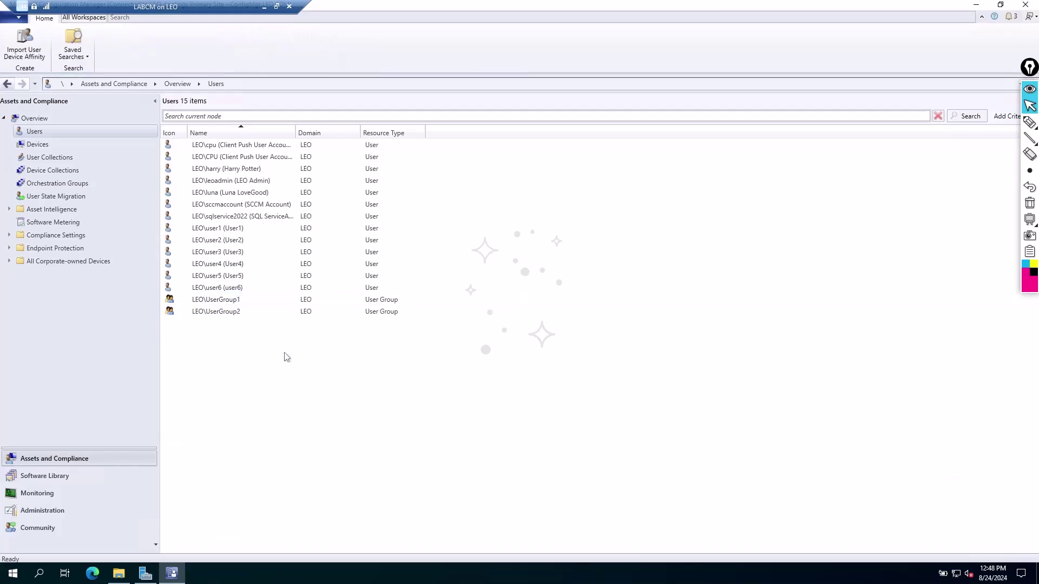
Return to the discovery methods under Administration and close Active Directory Users and Computers to show the Active Directory System Discovery properties
left_click(70, 509)
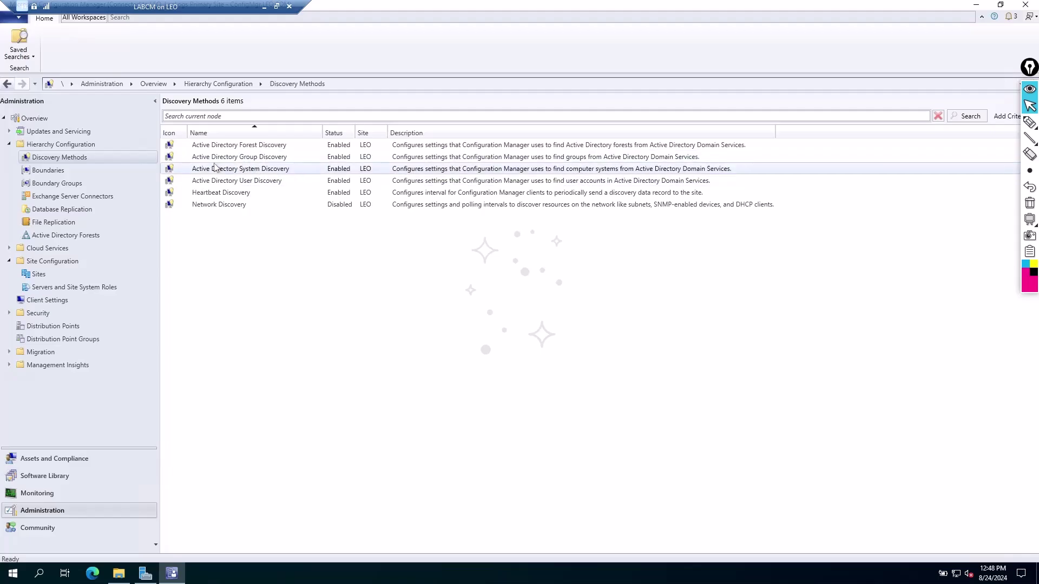
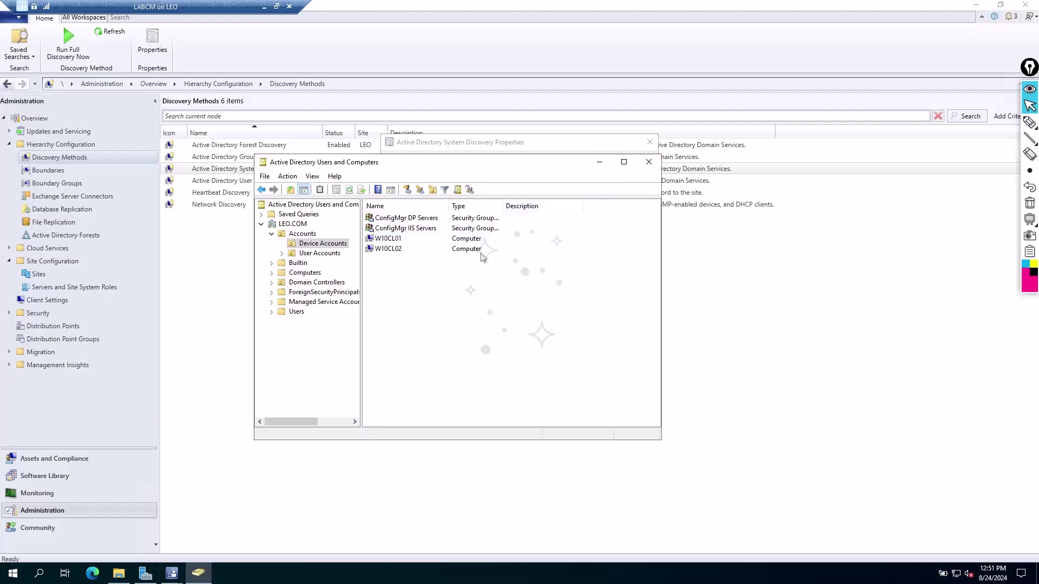
left_click(648, 163)
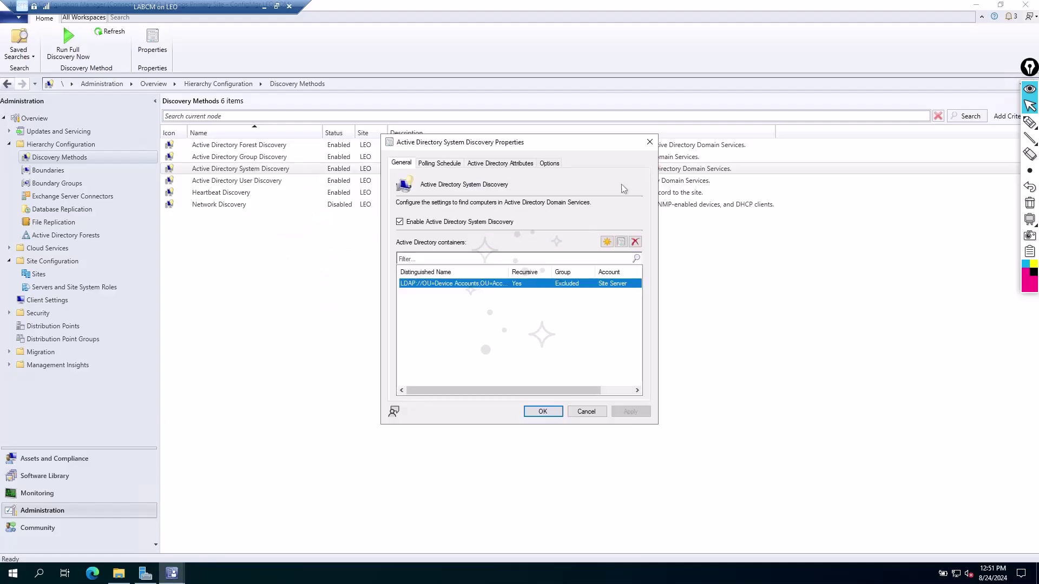
left_click(491, 322)
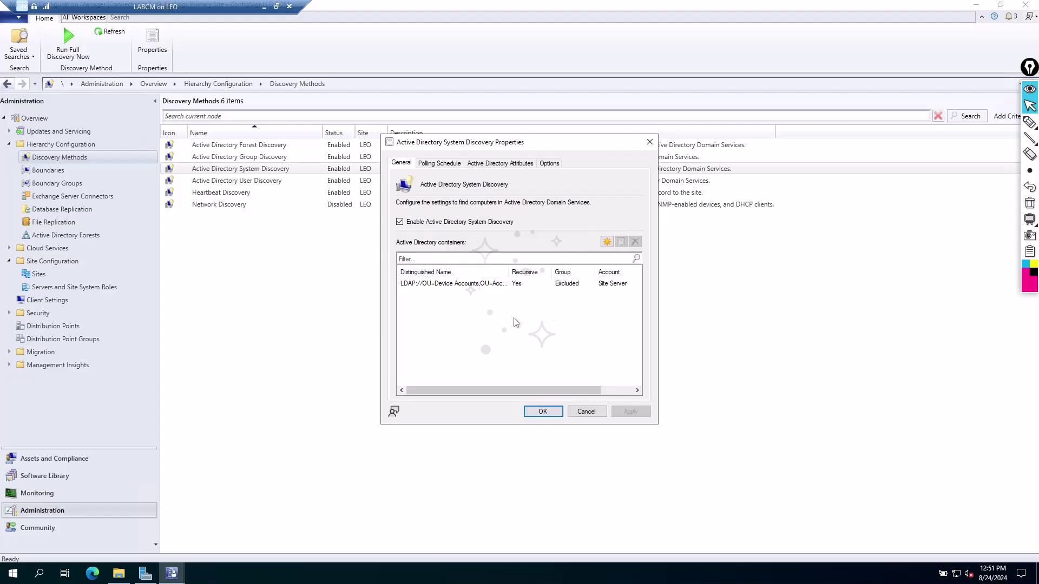
left_click(607, 242)
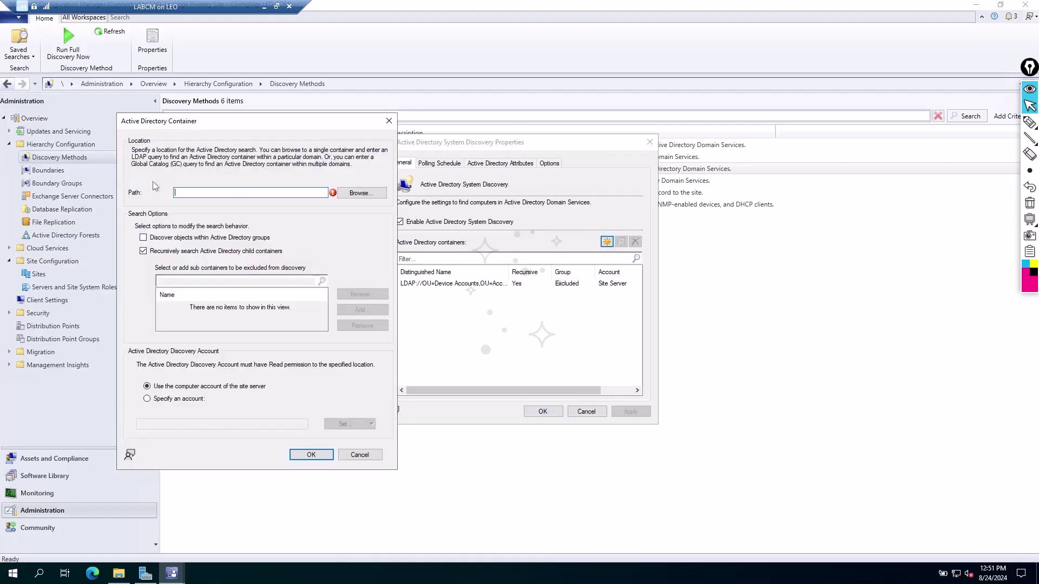
left_click(361, 193)
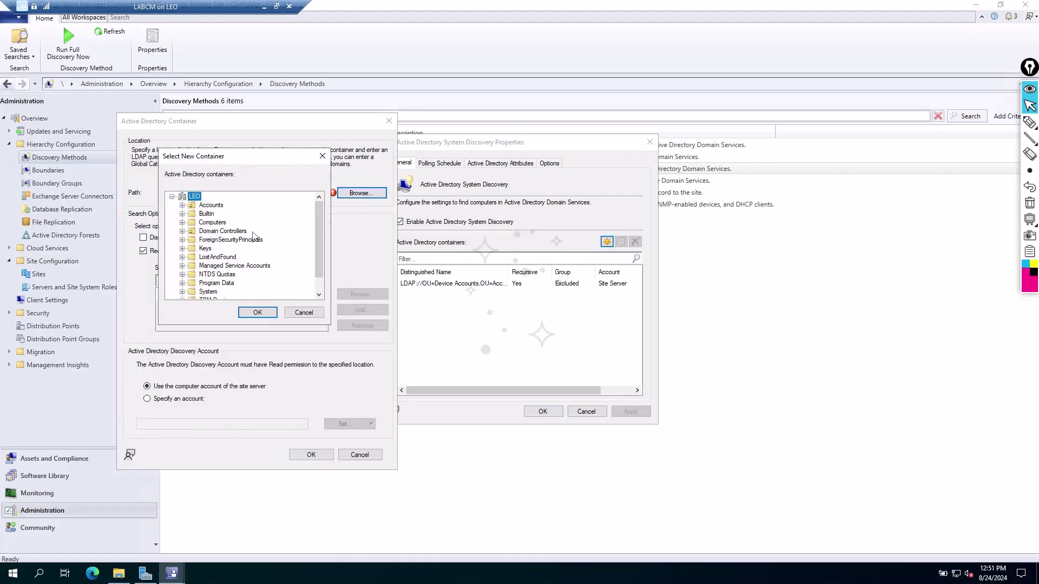
left_click(304, 313)
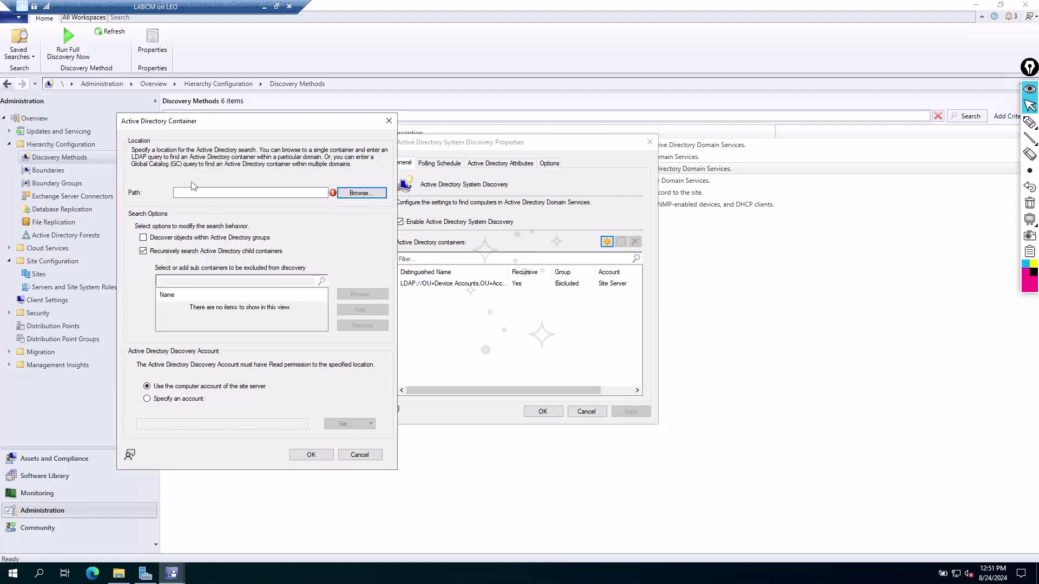
left_click(355, 454)
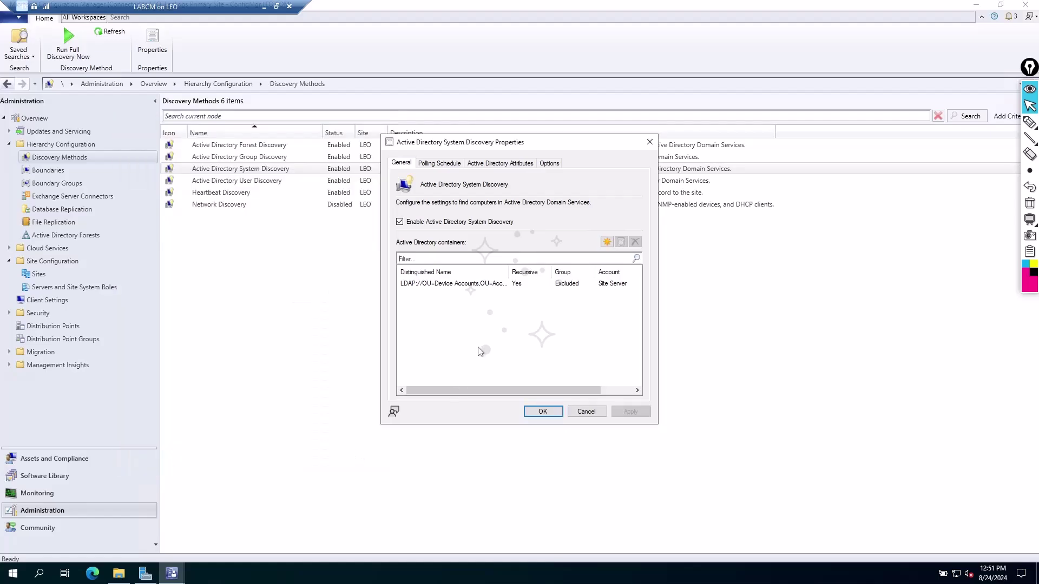
Dismiss the Active Directory System Discovery properties and check W10CL01 and W10CL02 in the Assets and Compliance devices list
left_click(476, 285)
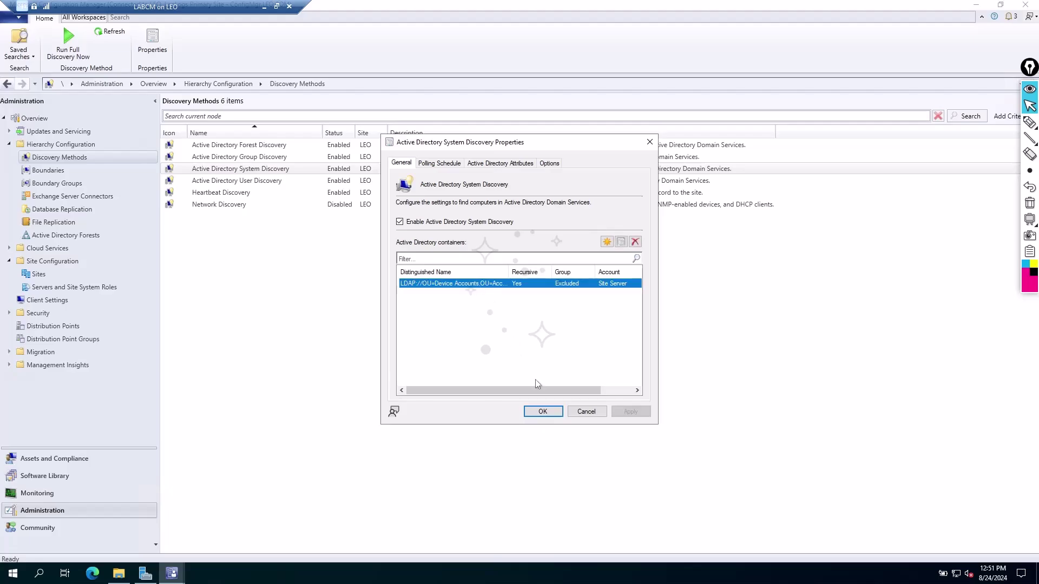
left_click(586, 411)
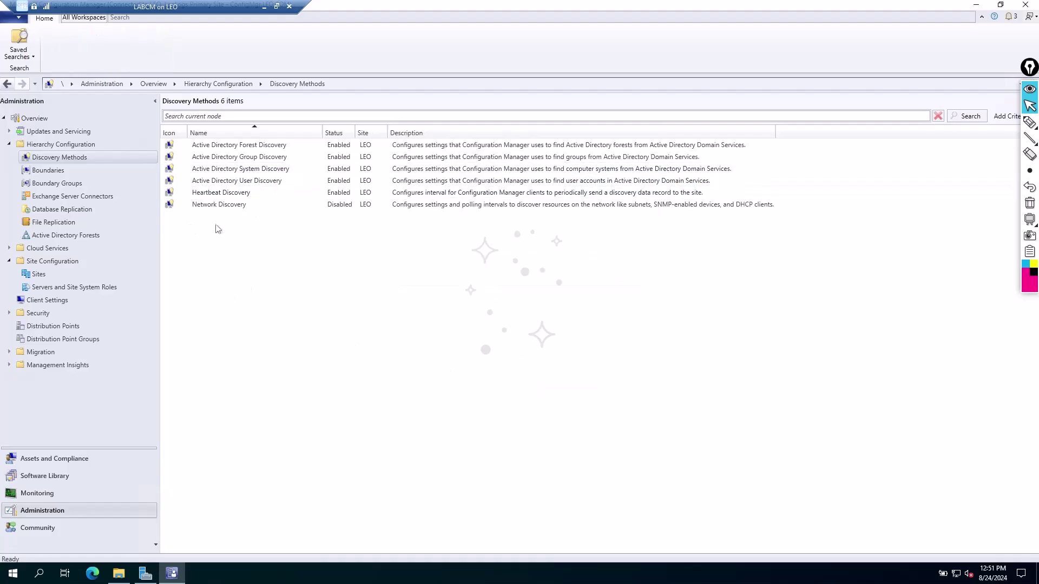
left_click(70, 459)
left_click(35, 145)
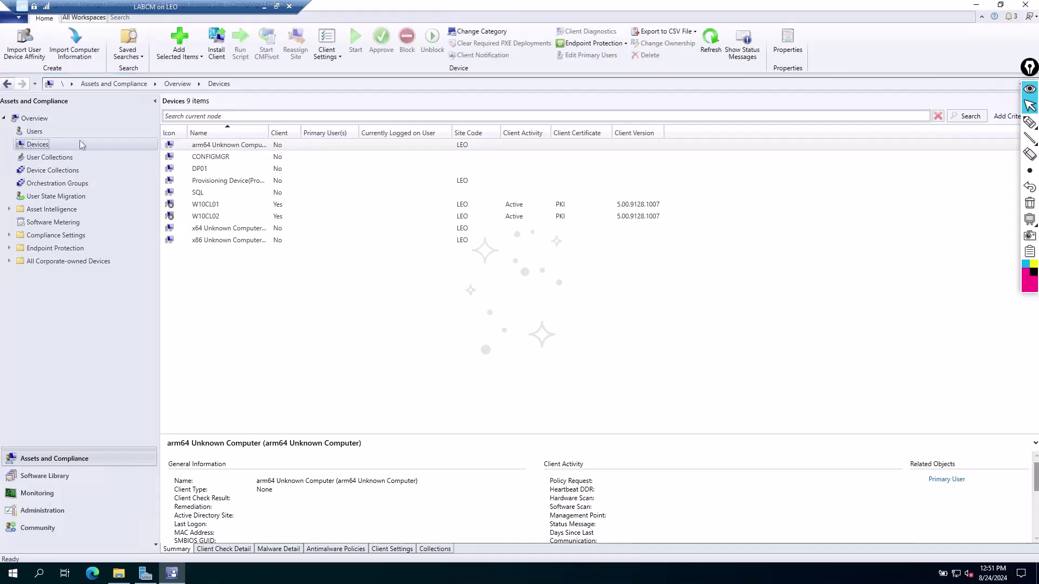
left_click(219, 206)
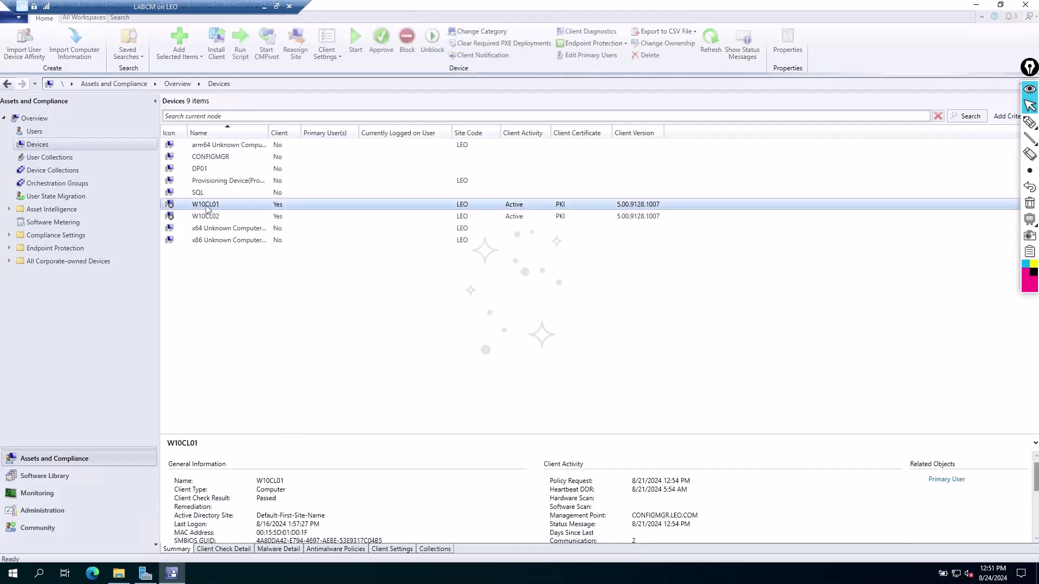
left_click(222, 216)
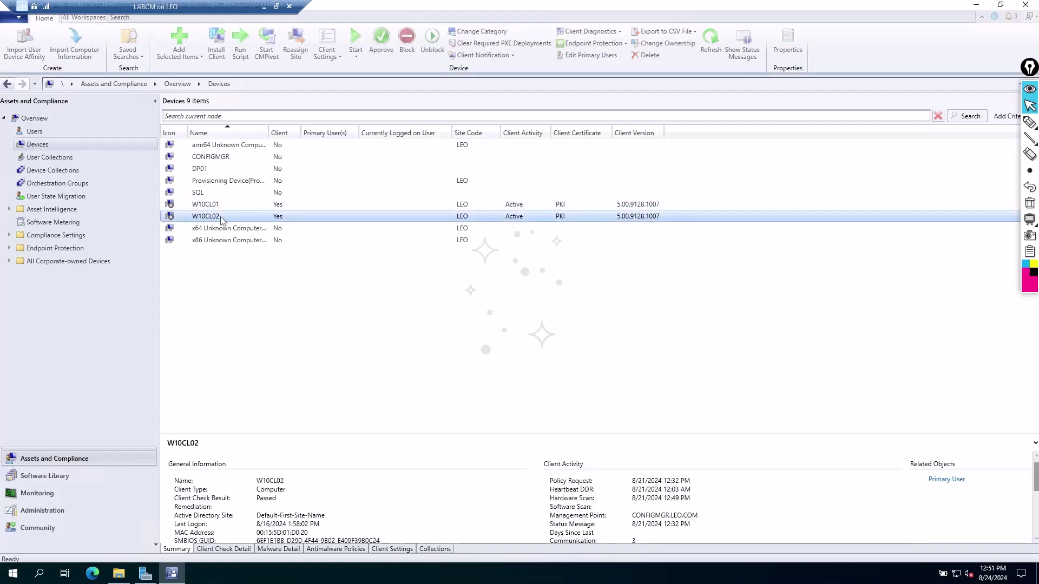
left_click(277, 337)
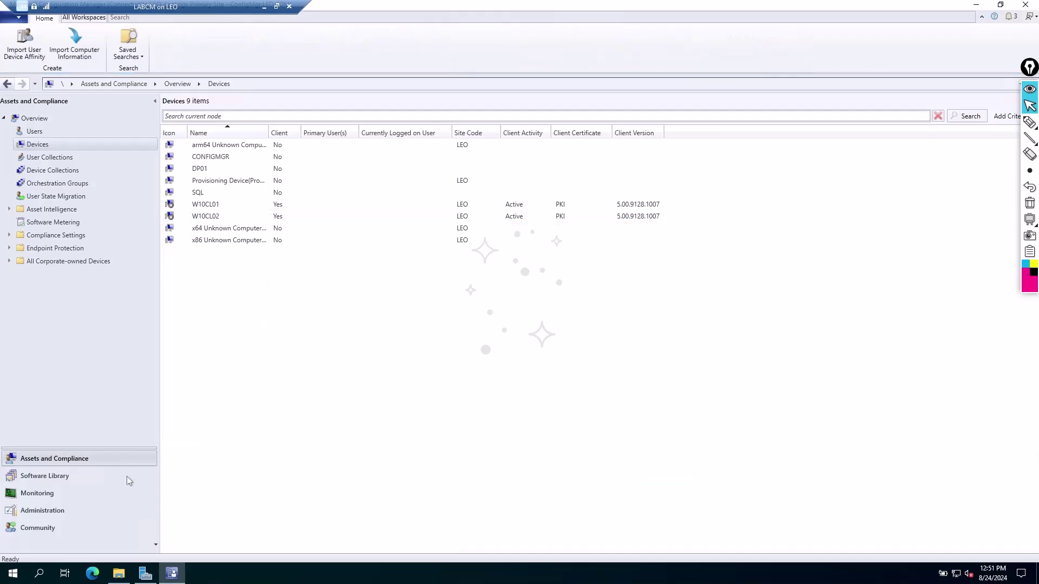
left_click(49, 510)
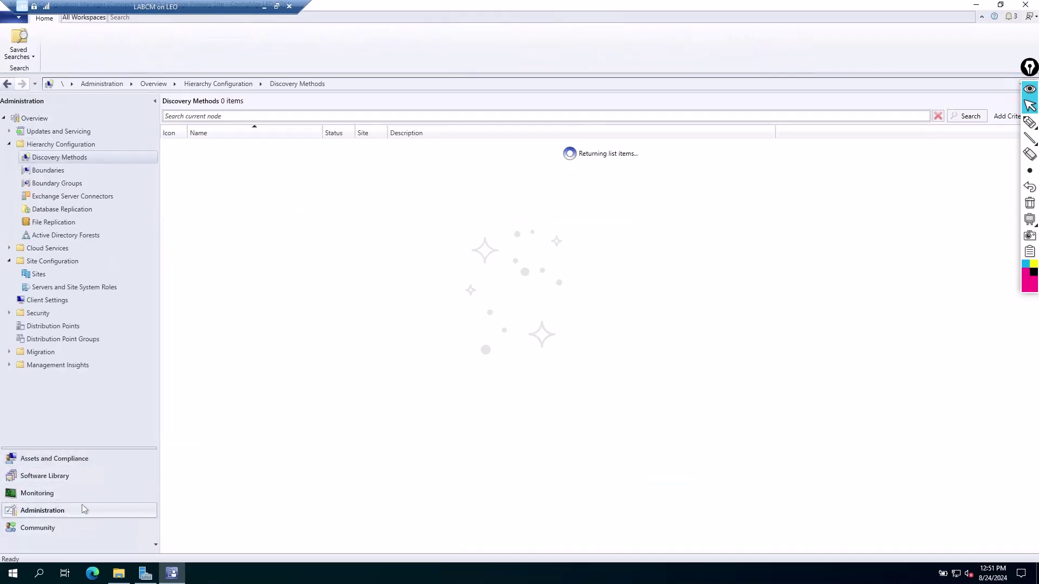
Switch to File Explorer and examine the adsysdis log for the W10CL01 and W10CL02 discovery entries, closing the log viewer when done
left_click(123, 577)
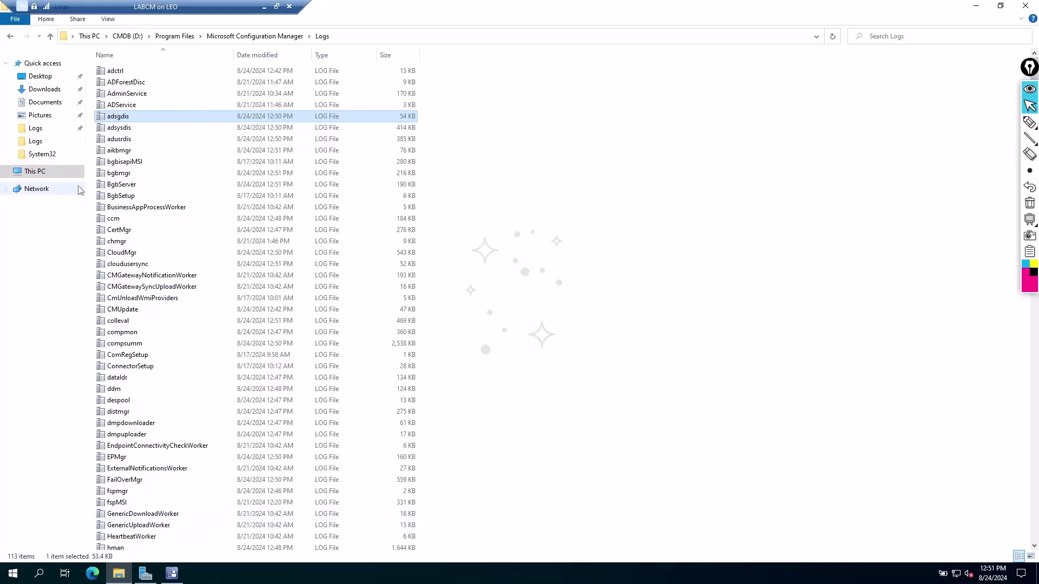
double_click(120, 127)
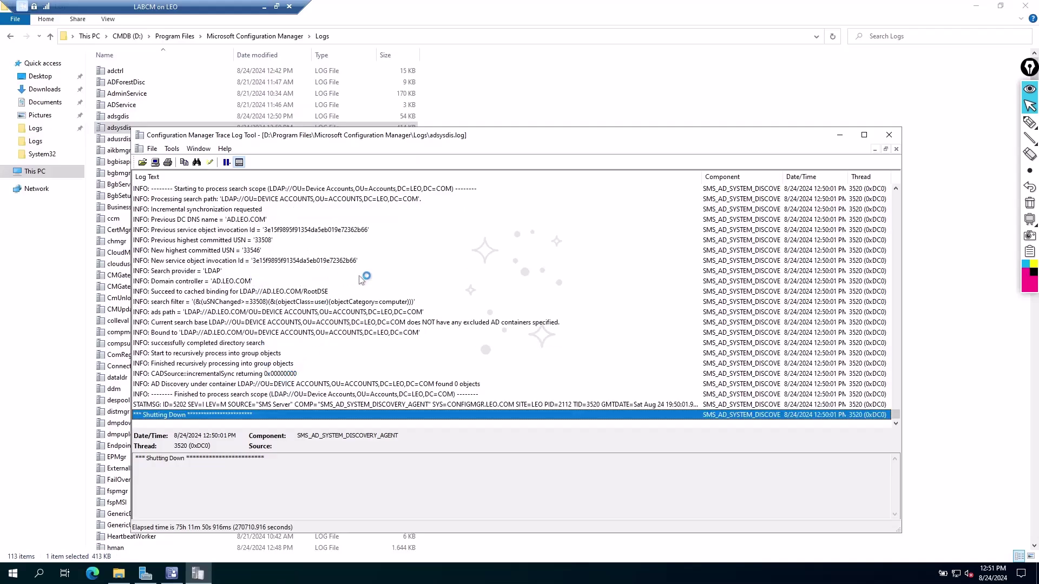
scroll(339, 287, "up", 10)
scroll(331, 282, "up", 10)
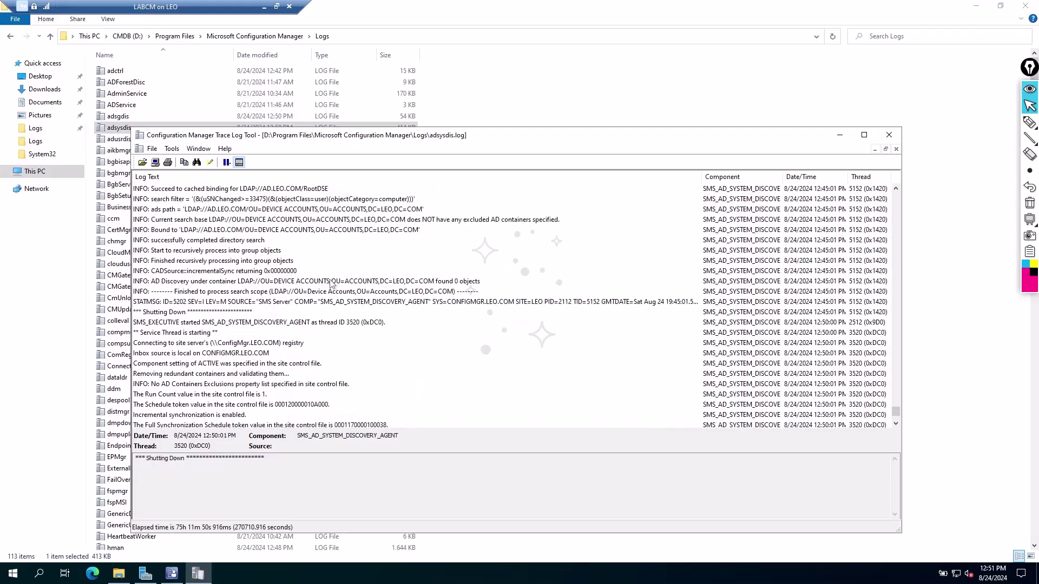
scroll(326, 279, "up", 2)
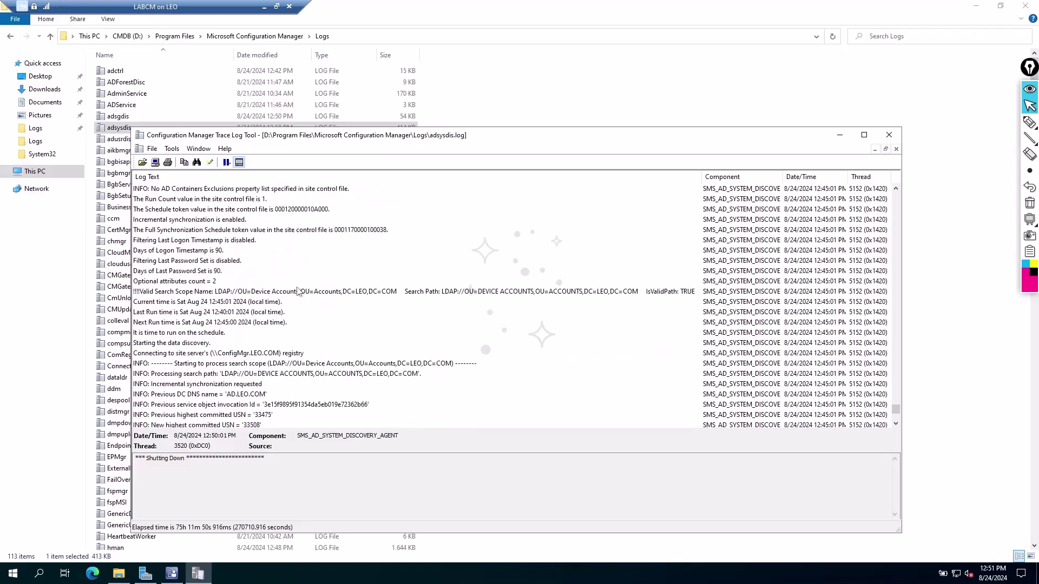
scroll(298, 290, "up", 20)
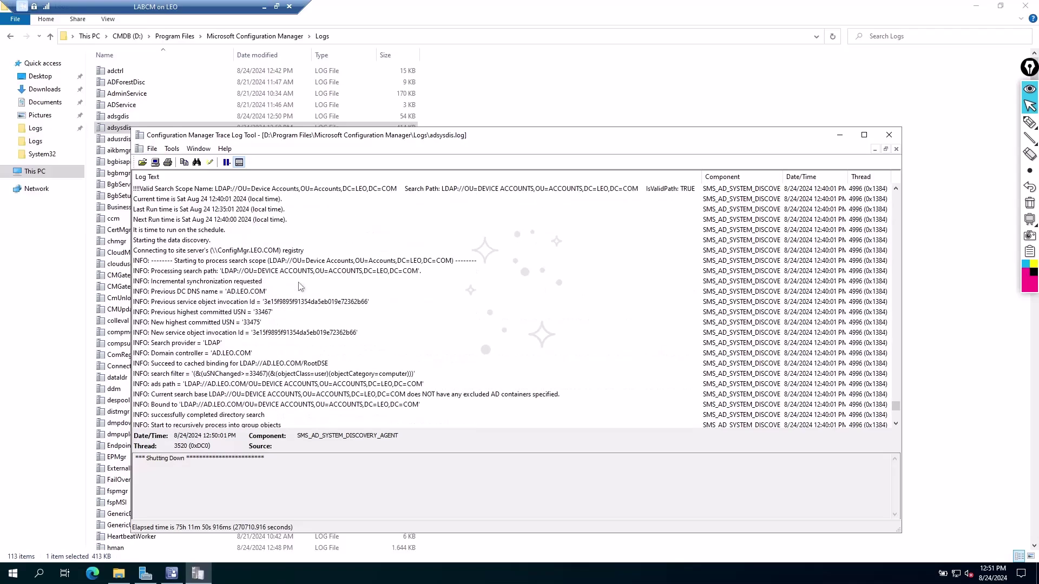
scroll(306, 289, "up", 4)
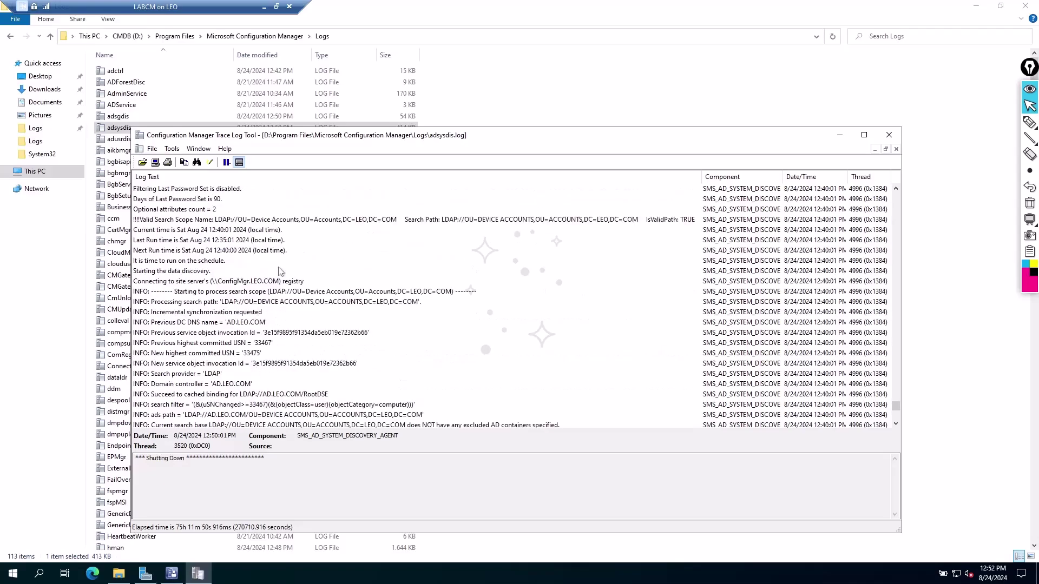
scroll(261, 277, "up", 20)
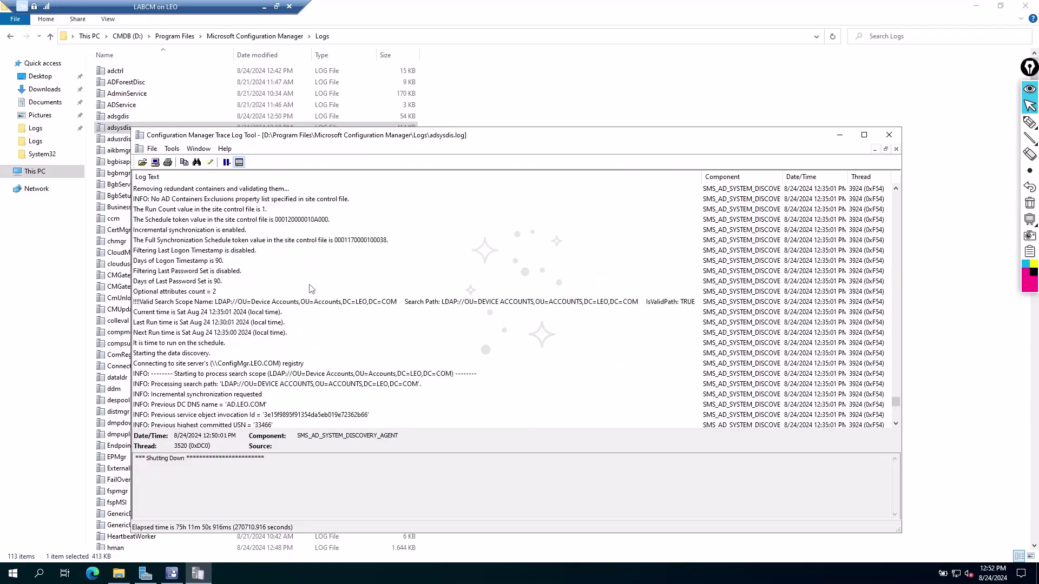
scroll(323, 290, "up", 20)
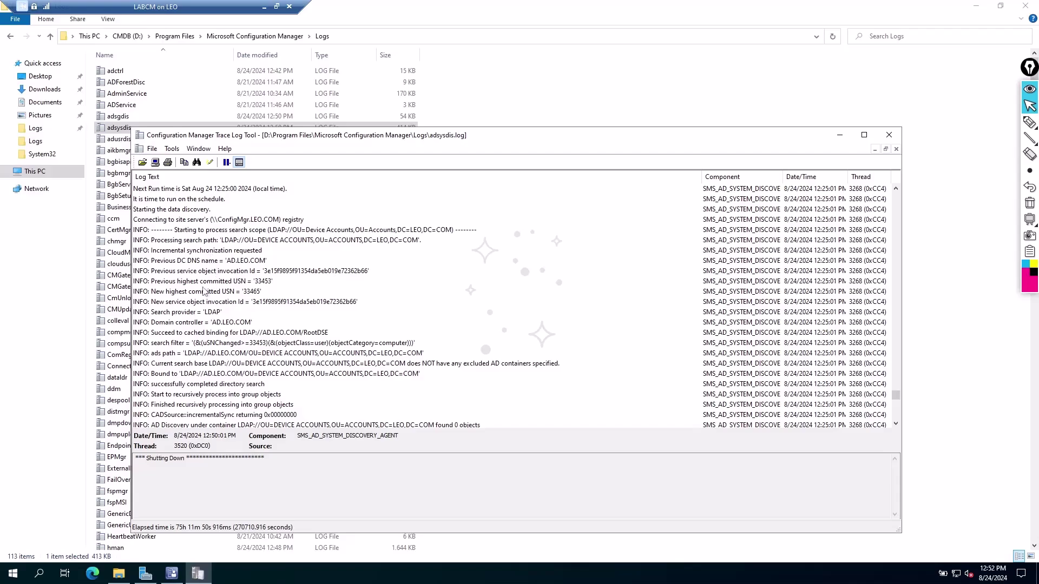
scroll(333, 335, "up", 20)
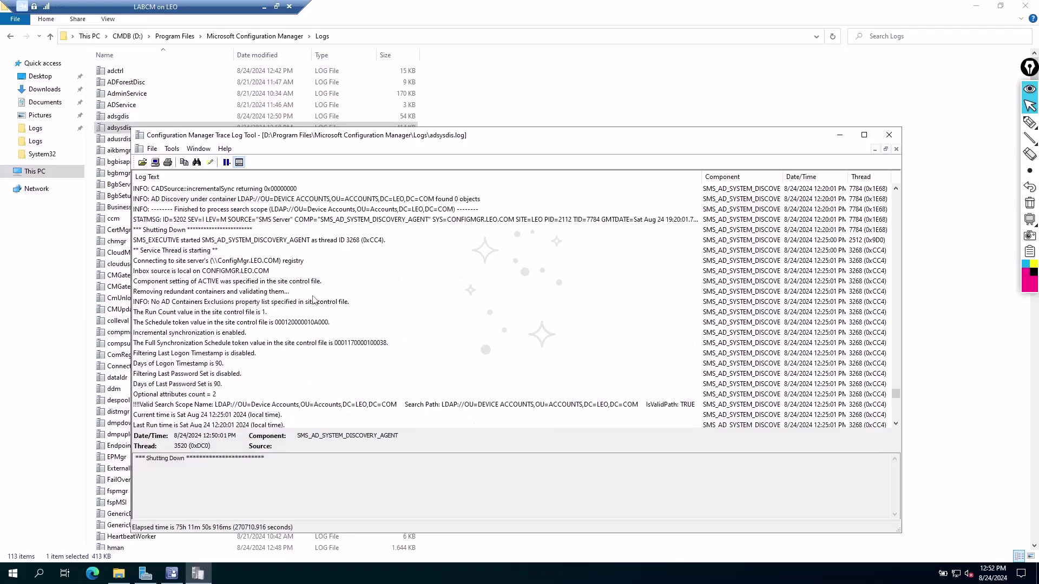
scroll(323, 295, "up", 7)
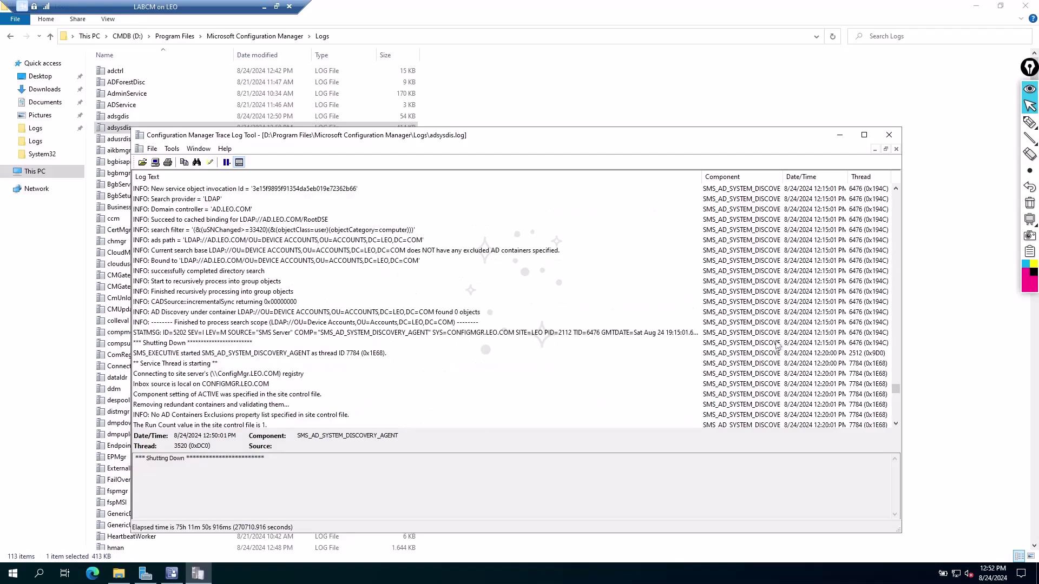
left_click_drag(896, 389, 898, 181)
scroll(285, 303, "down", 10)
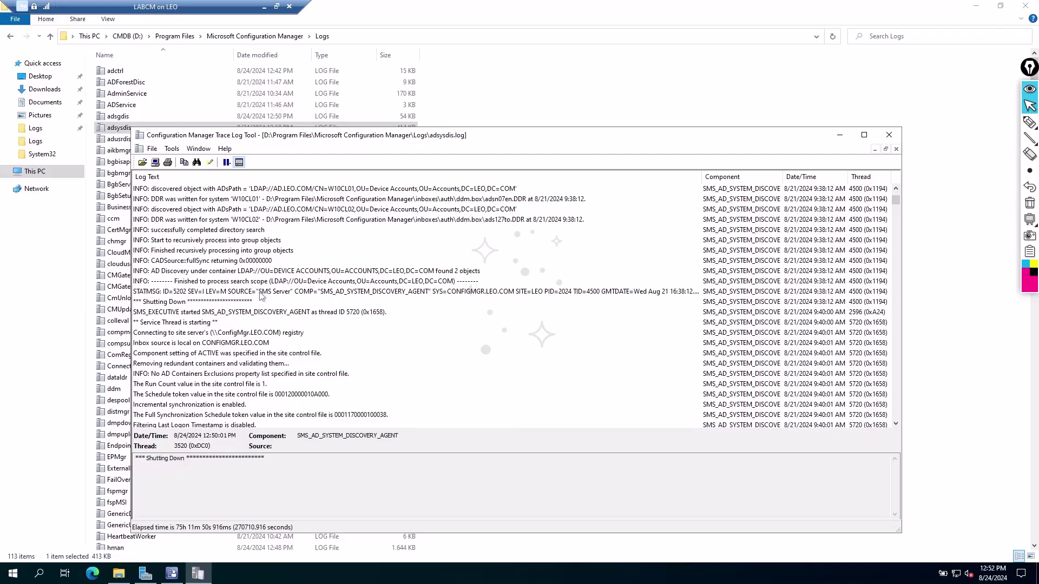
left_click(239, 222)
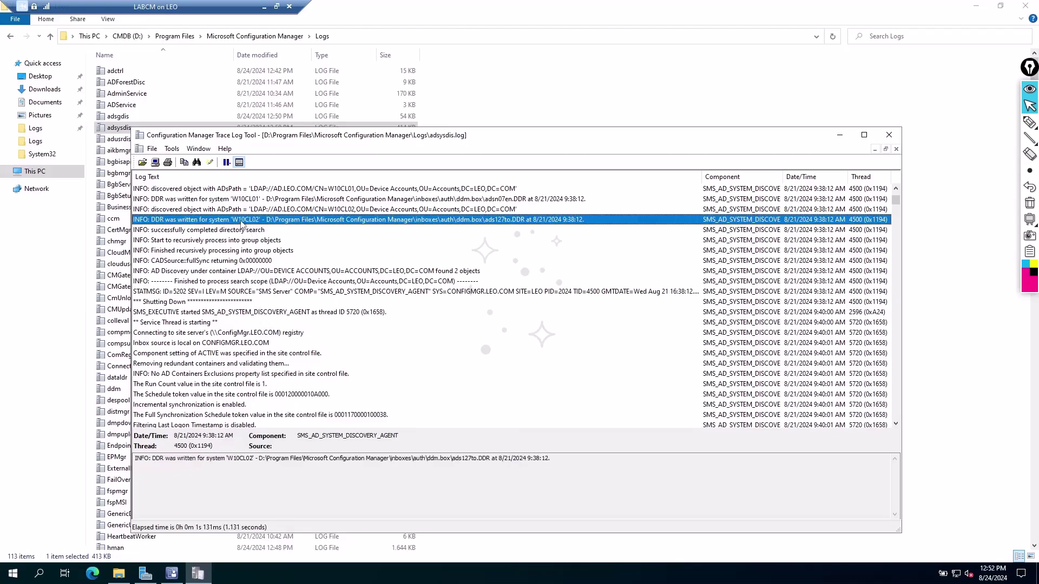
left_click(235, 200)
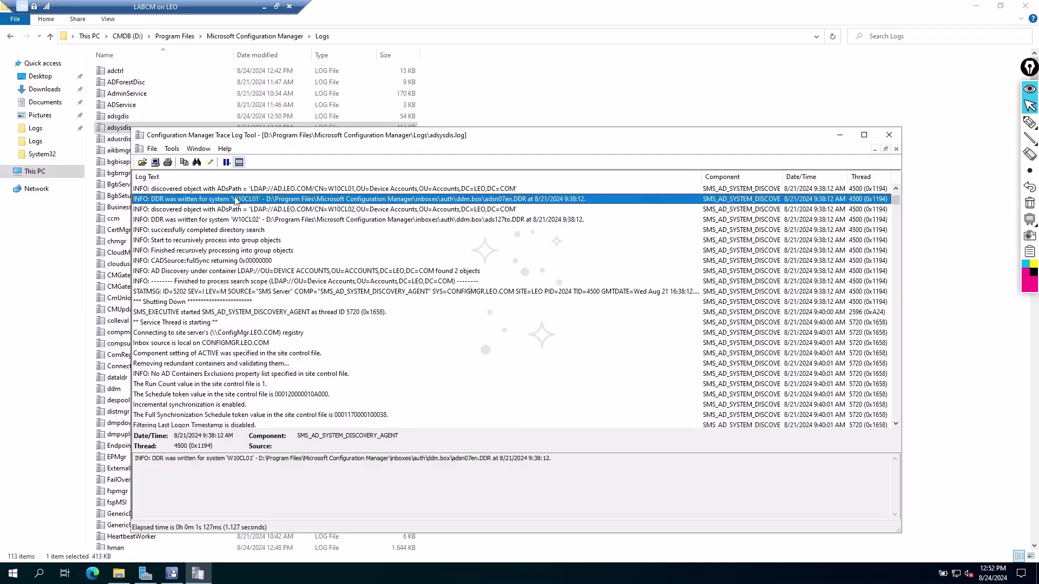
left_click(258, 222)
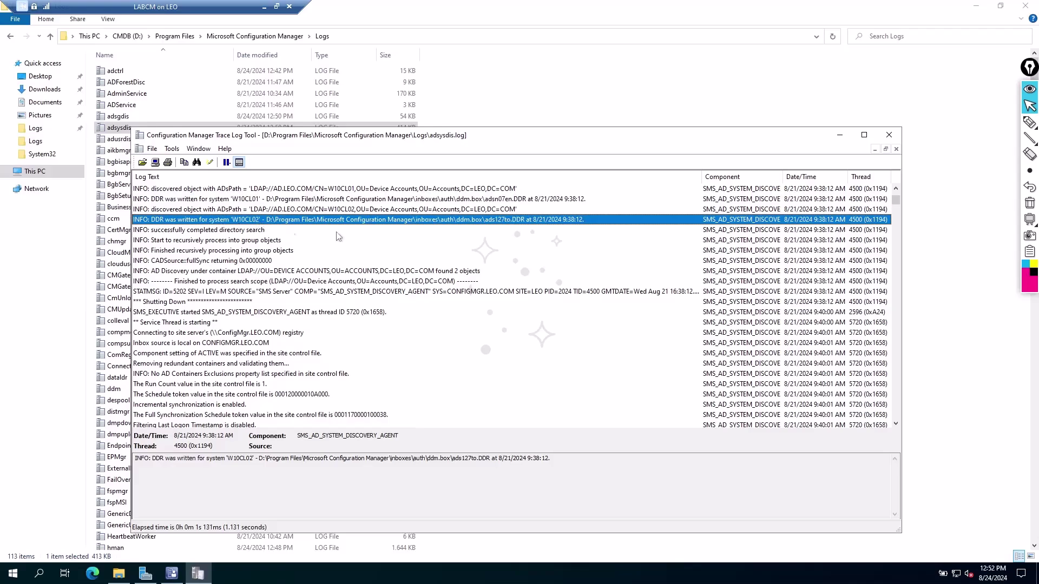
left_click(889, 135)
left_click(496, 285)
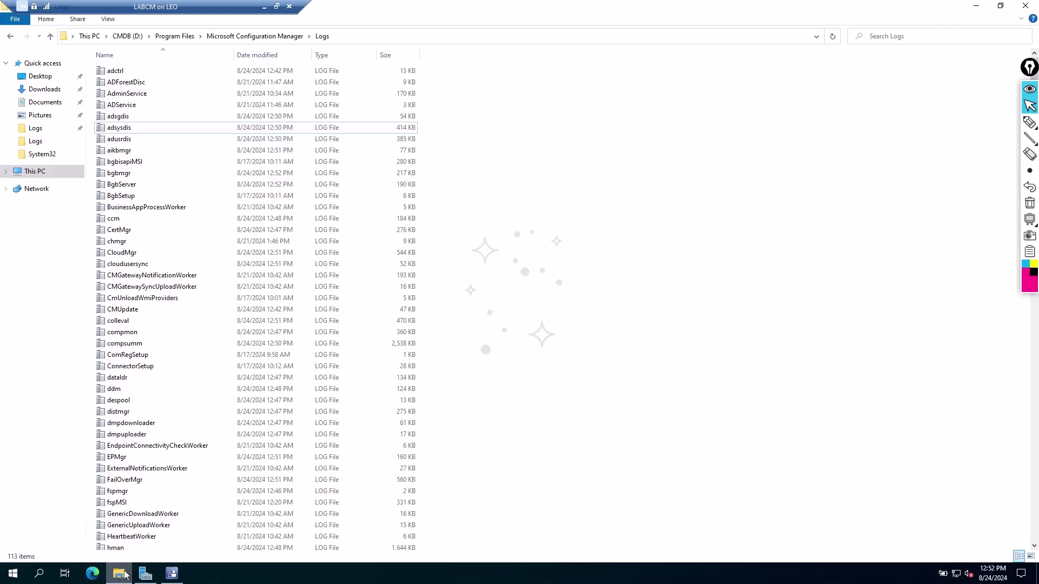
Switch to the Configuration Manager console's discovery methods list and minimize the remote session
left_click(171, 573)
left_click(245, 185)
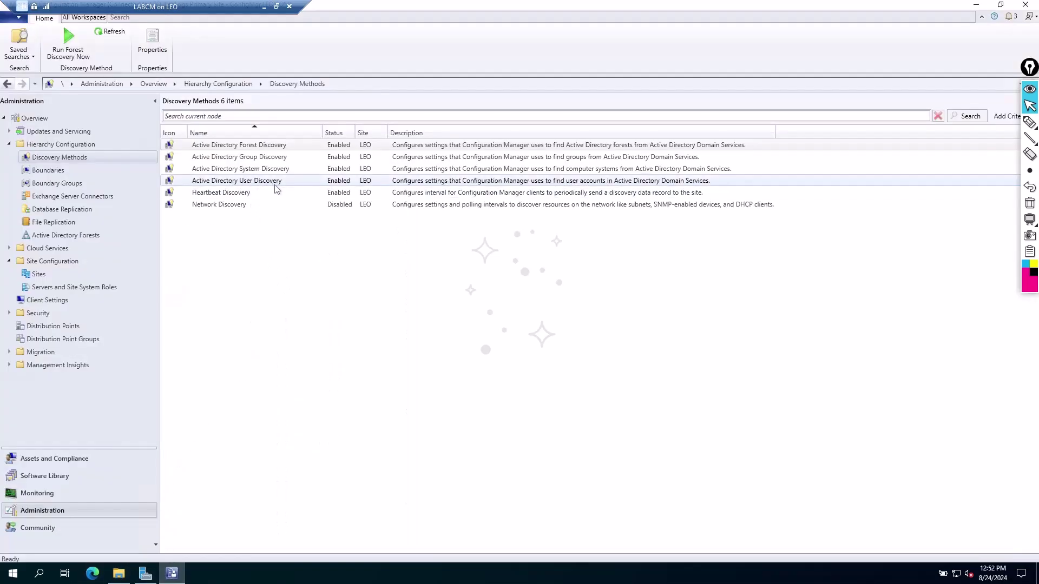
left_click(263, 7)
left_click(294, 257)
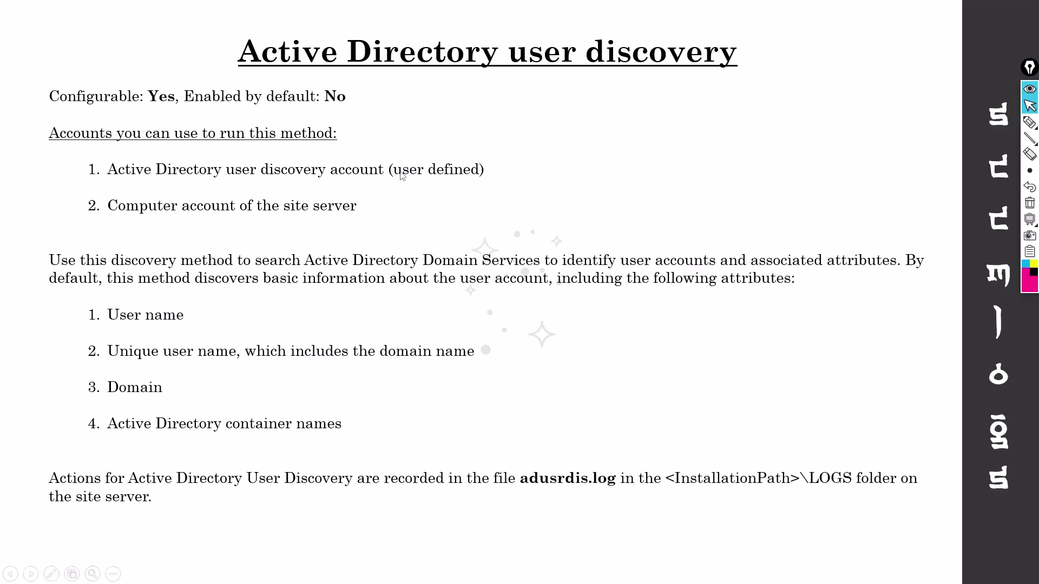
left_click_drag(308, 110, 310, 84)
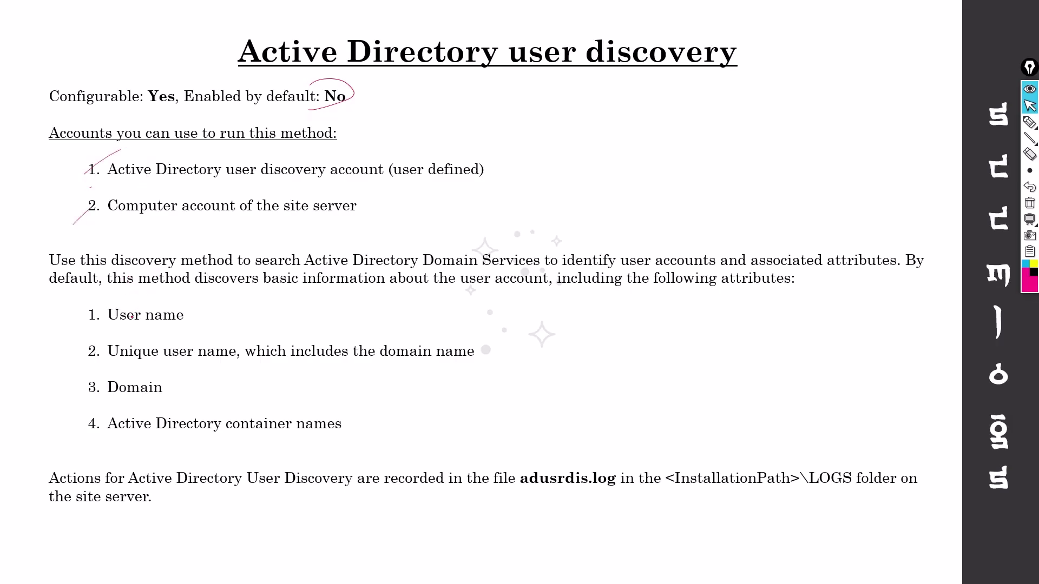
left_click_drag(89, 362, 147, 320)
left_click_drag(87, 407, 124, 366)
left_click(221, 504)
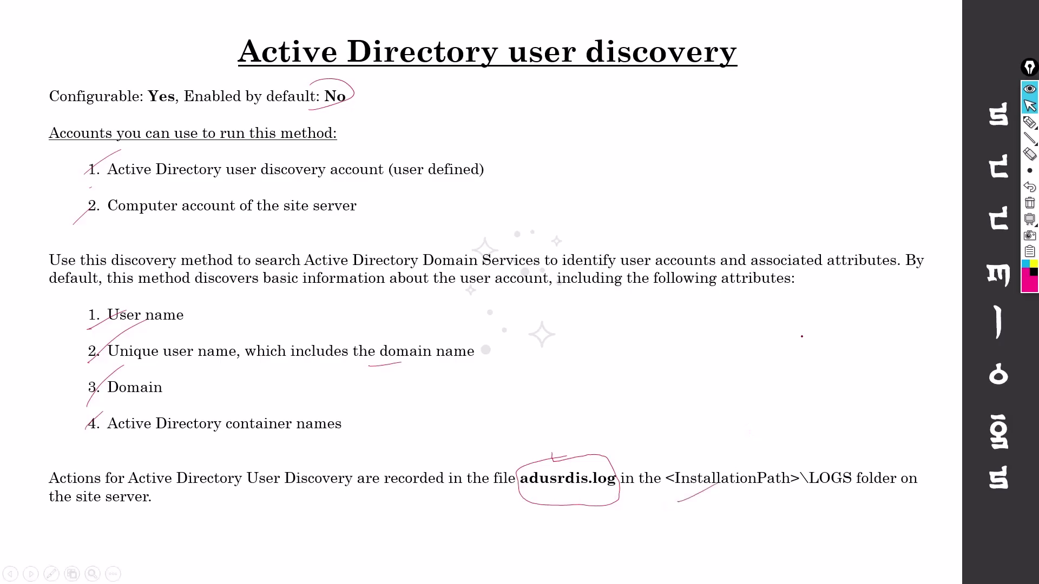
Return to File Explorer in the remote session and examine the adusrdis log for the user1 through user6 discovery entries
key("alt+Tab")
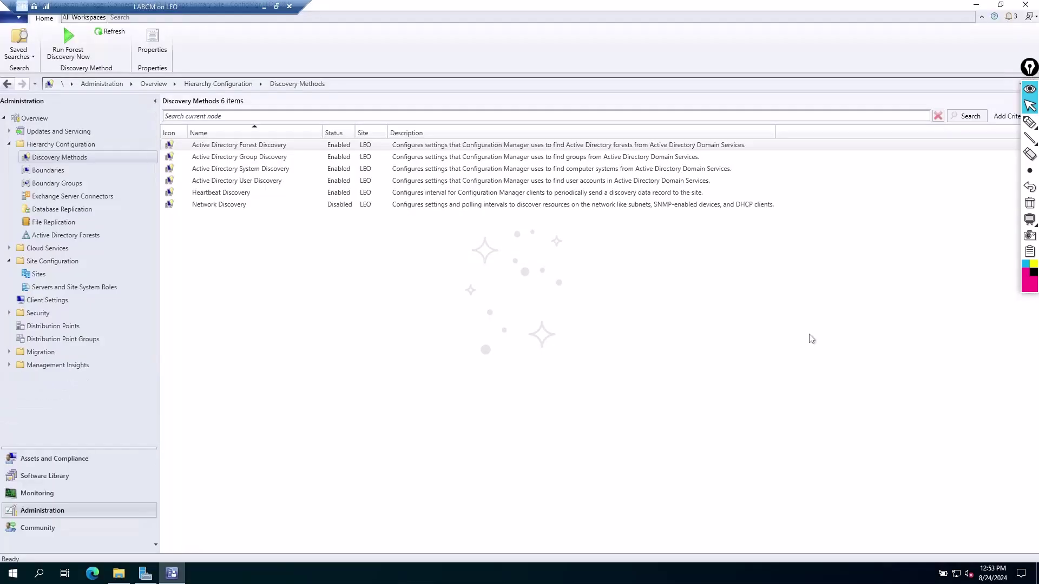
left_click(118, 573)
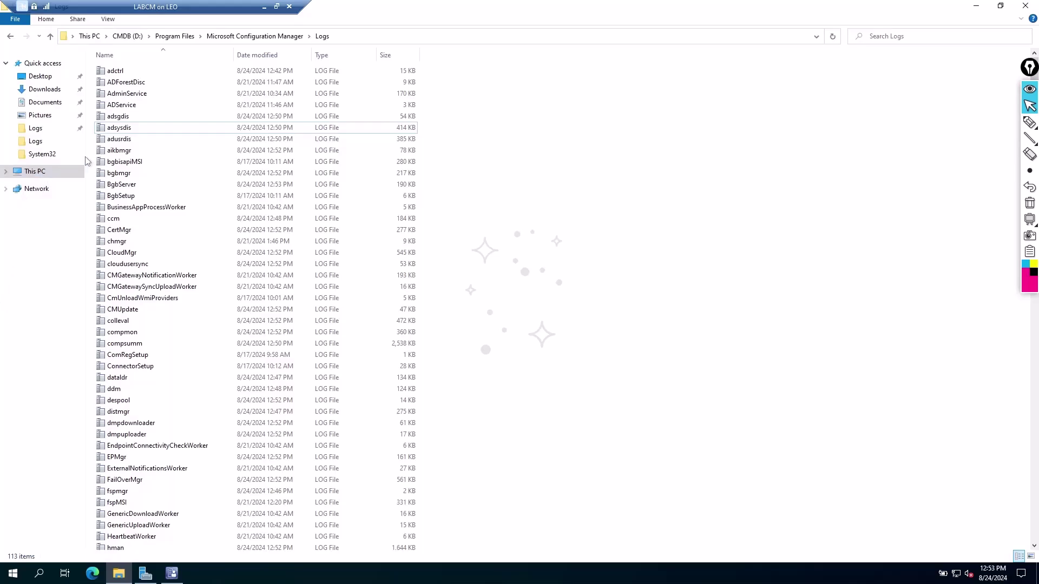
double_click(135, 141)
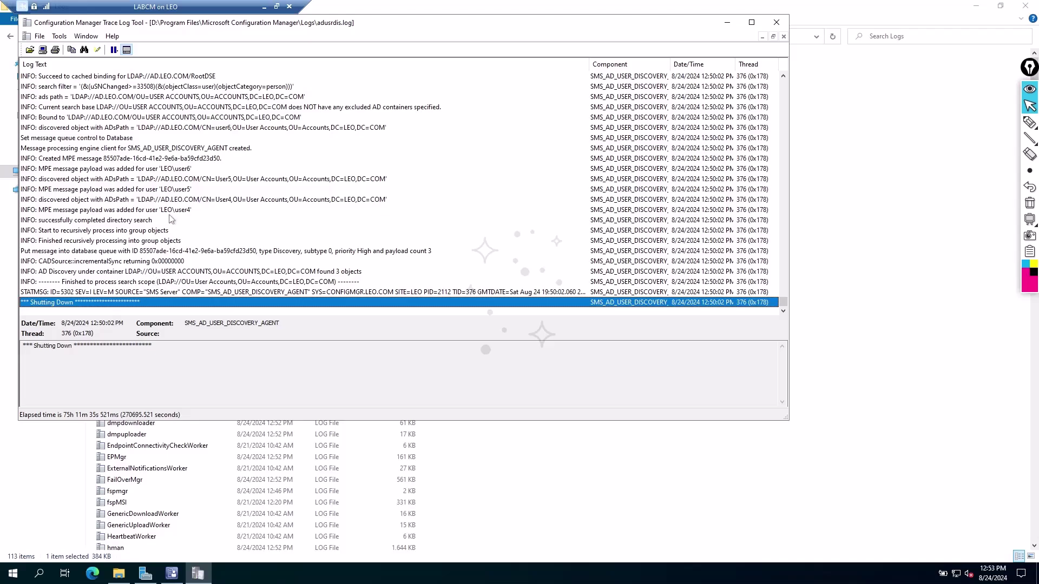
left_click(186, 169)
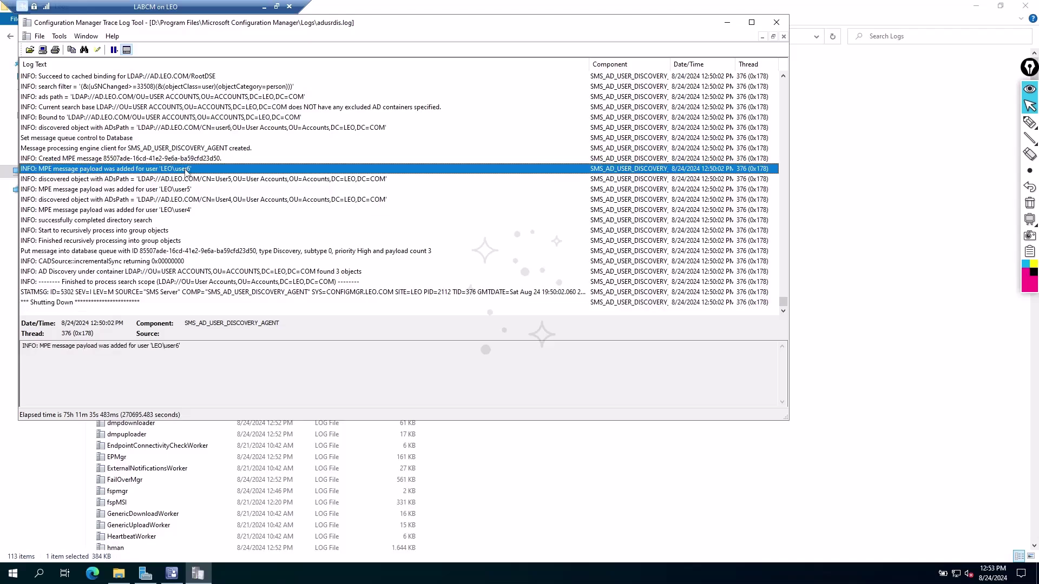
scroll(193, 173, "up", 5)
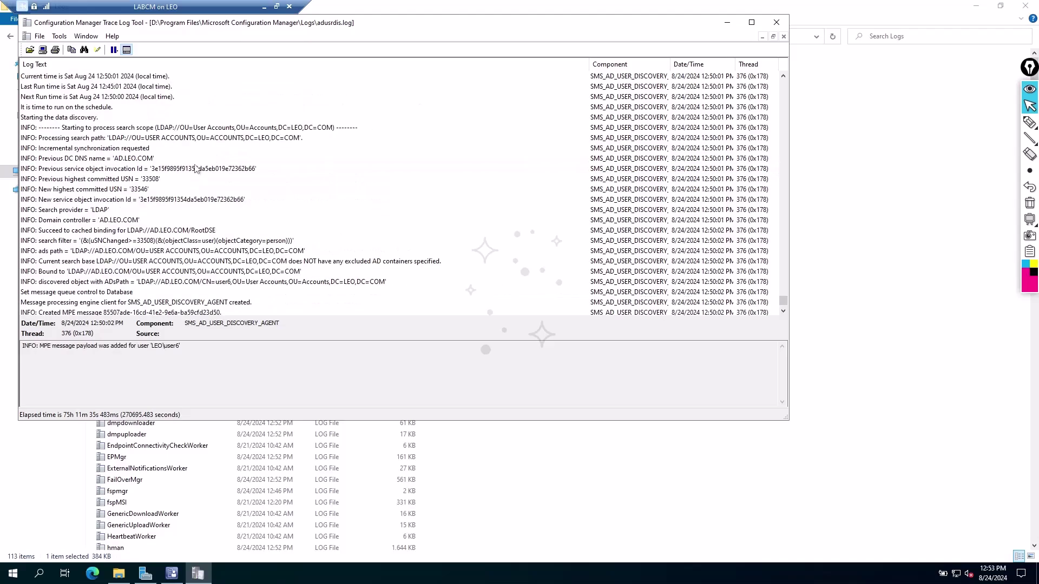
scroll(257, 234, "down", 5)
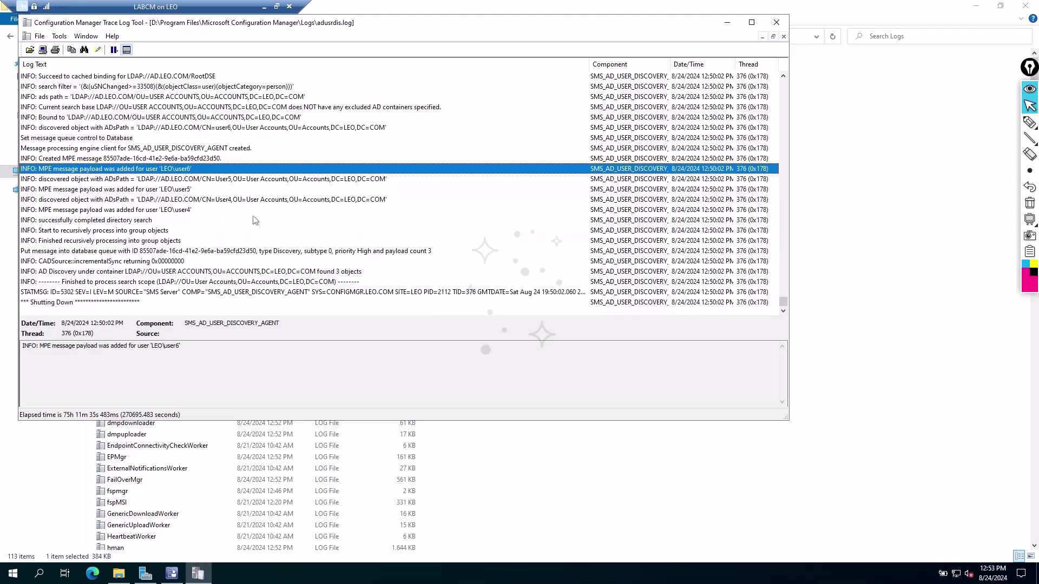
scroll(249, 206, "up", 10)
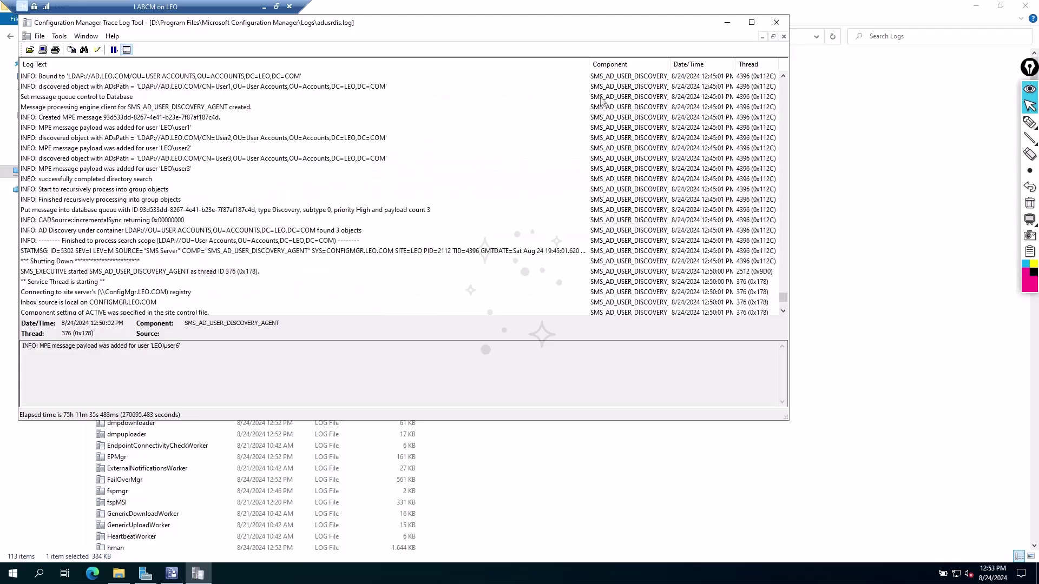
scroll(237, 168, "up", 10)
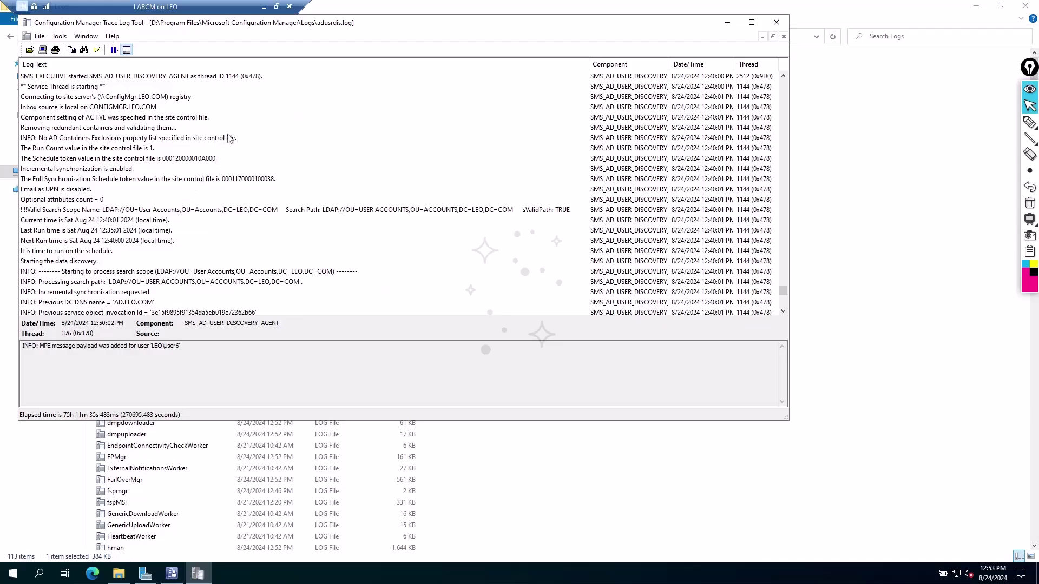
scroll(229, 139, "down", 6)
left_click(776, 22)
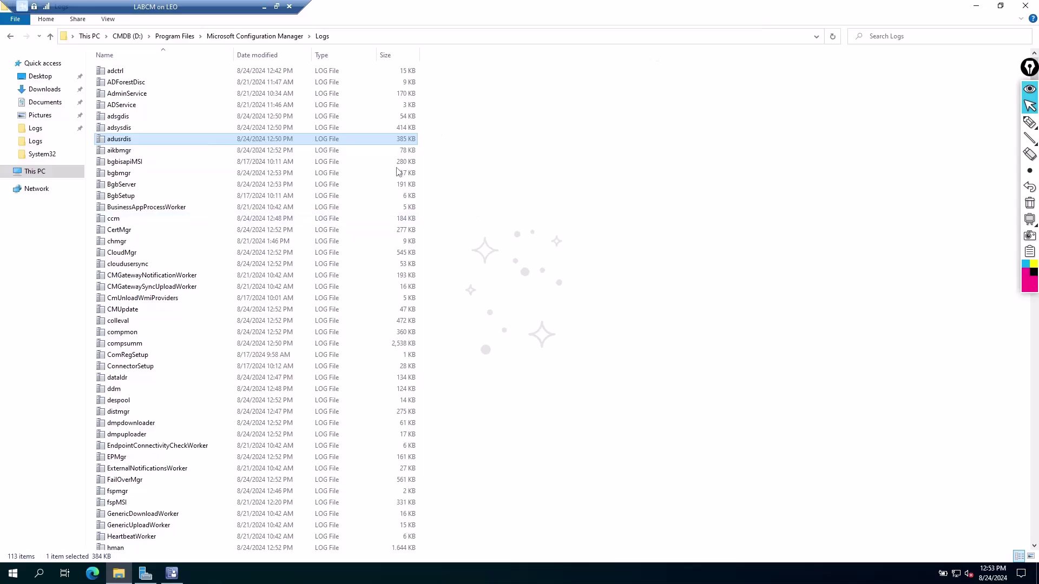
Switch to the Configuration Manager console and open the properties of Active Directory User Discovery
mouse_move(119, 572)
left_mouse_down()
mouse_move(172, 576)
mouse_move(116, 577)
left_mouse_up()
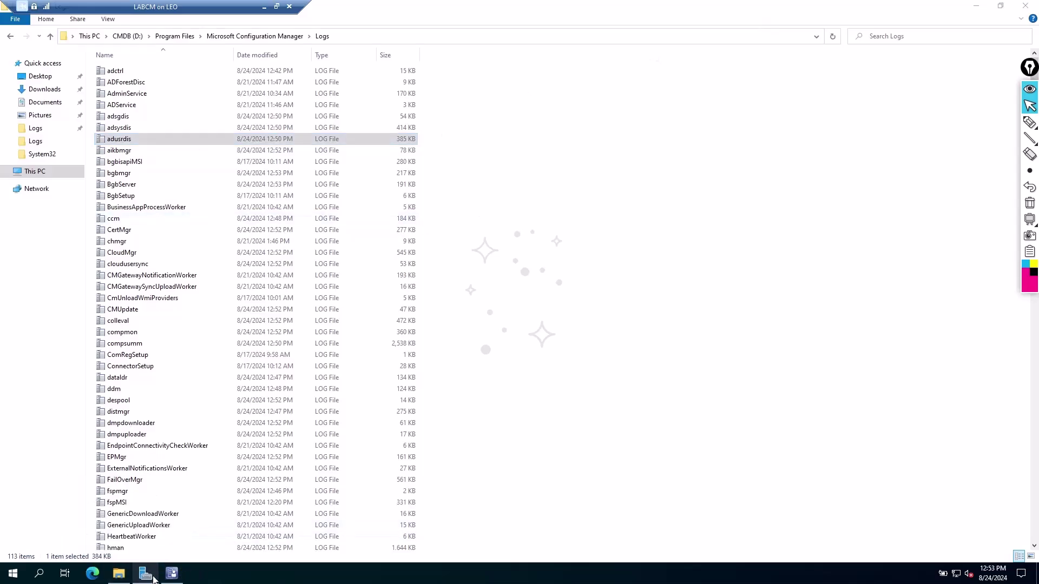
left_click(171, 573)
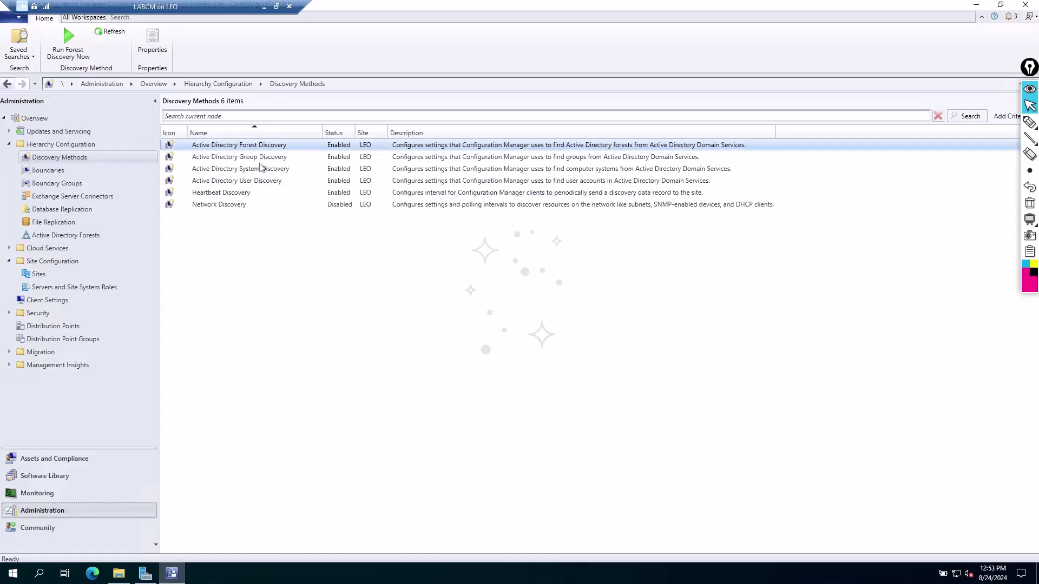
left_click(260, 184)
right_click(275, 184)
left_click(308, 218)
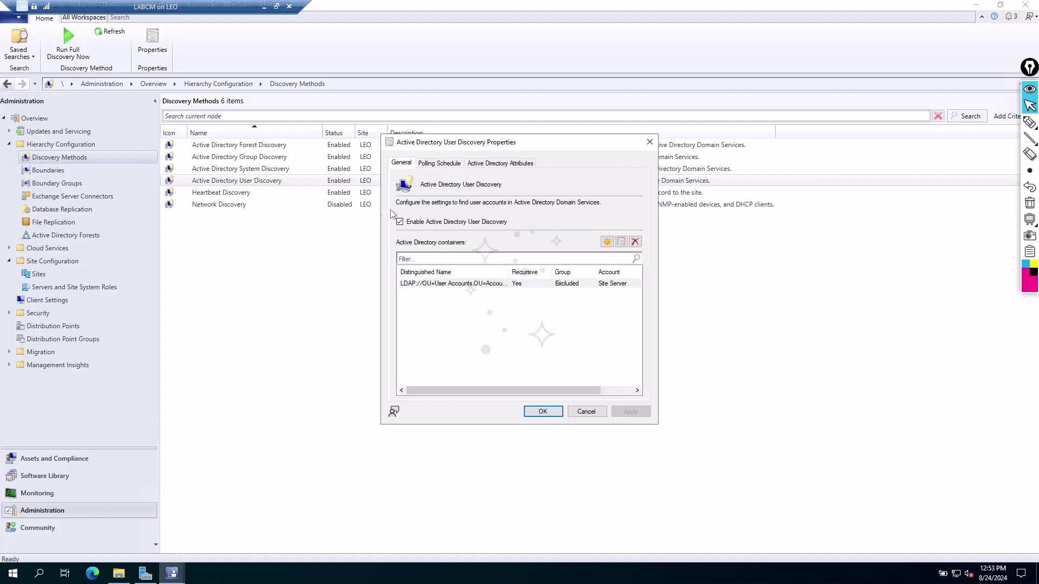
left_click(607, 242)
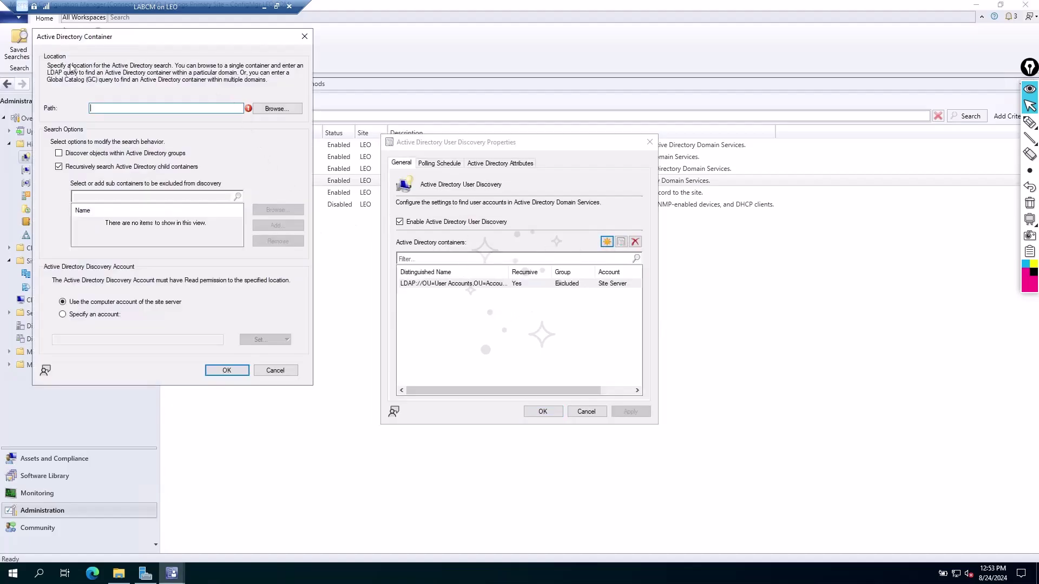
left_click_drag(106, 40, 134, 69)
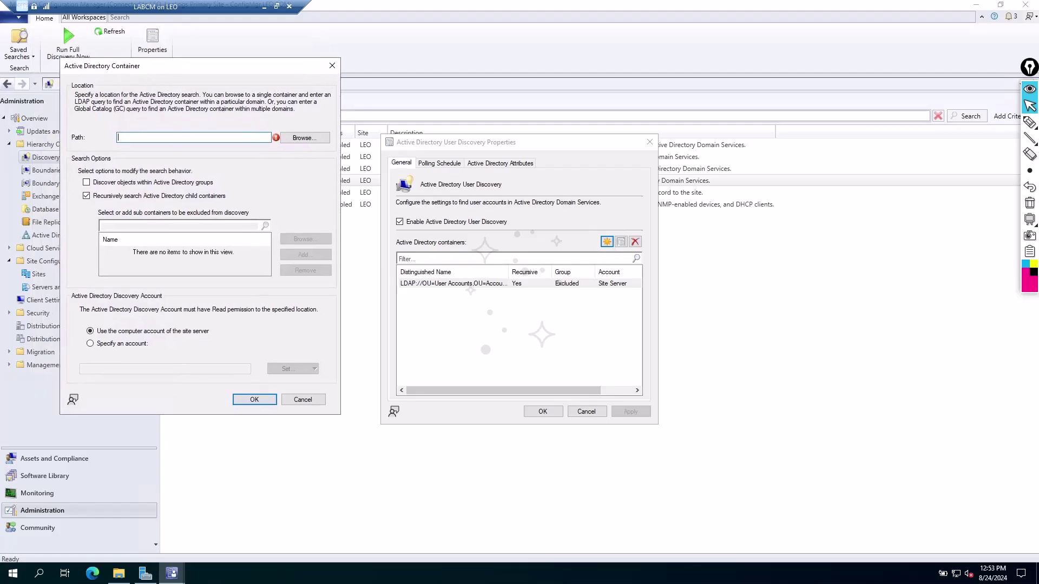
left_click(292, 138)
scroll(169, 192, "down", 1)
left_click(241, 258)
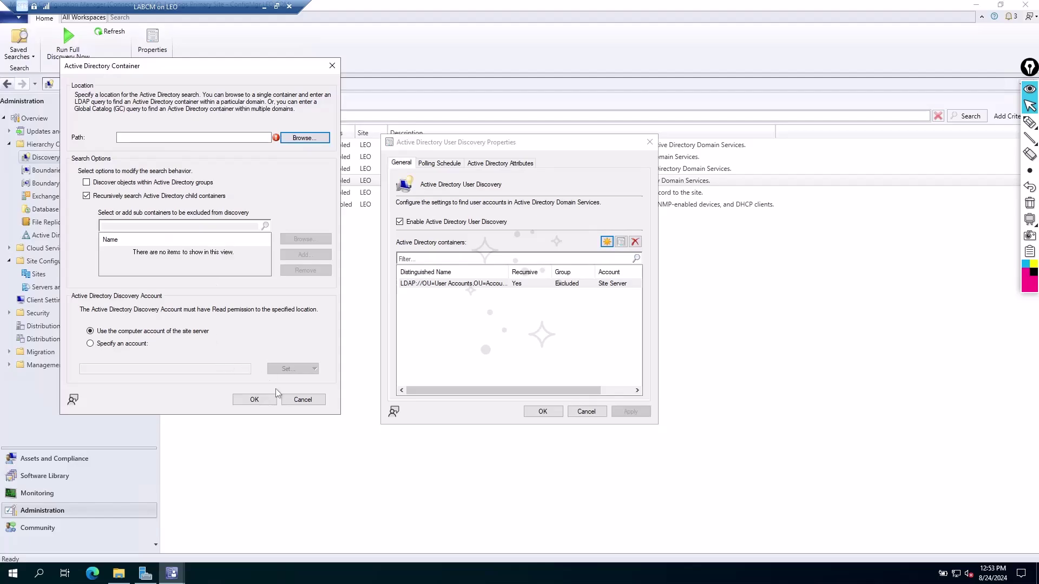
left_click(307, 400)
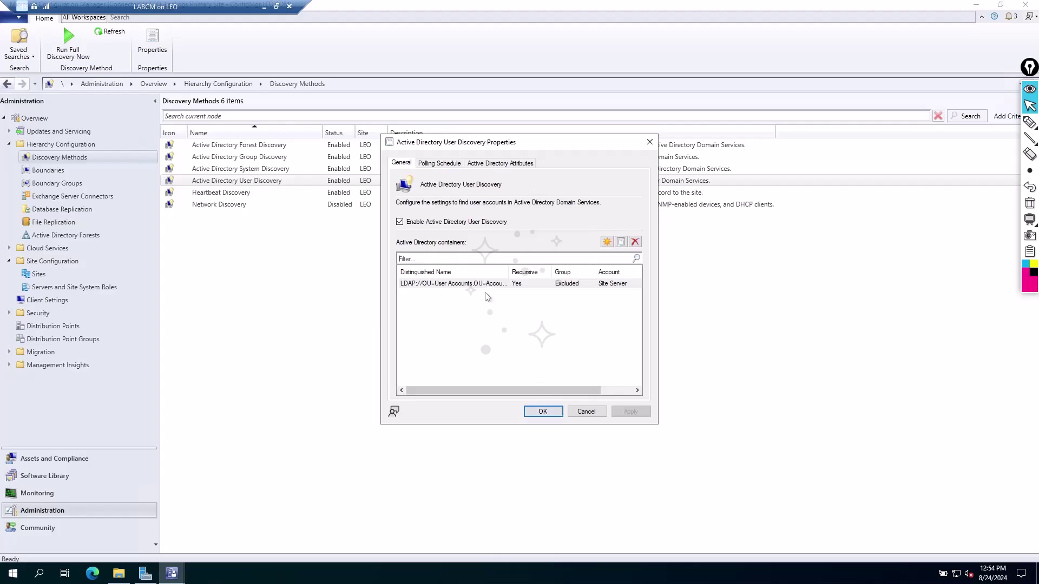
Close the Active Directory User Discovery properties and check the Heartbeat and Network Discovery entries, minimizing the remote session when done
left_click(543, 412)
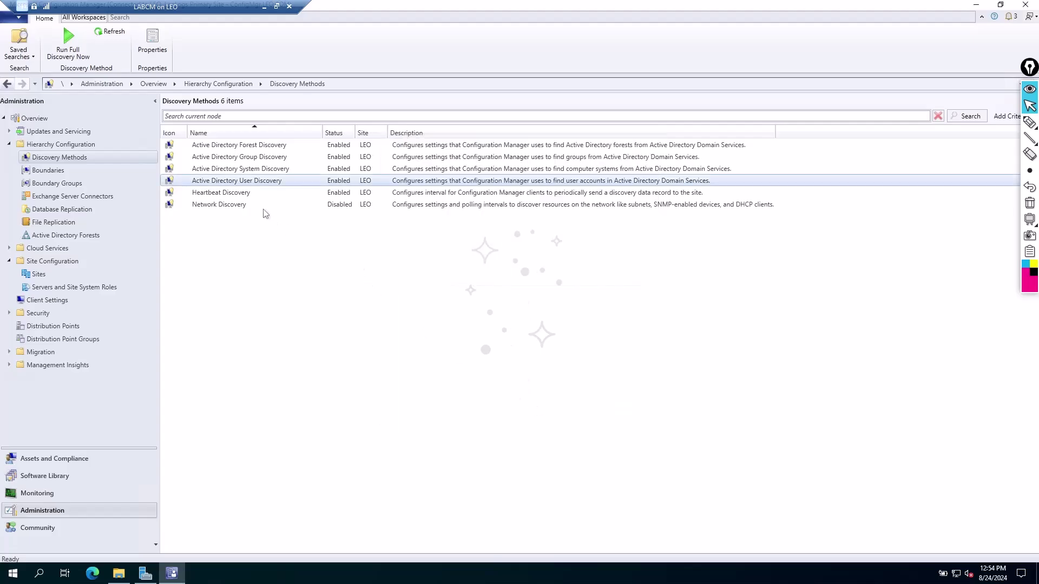
left_click(230, 194)
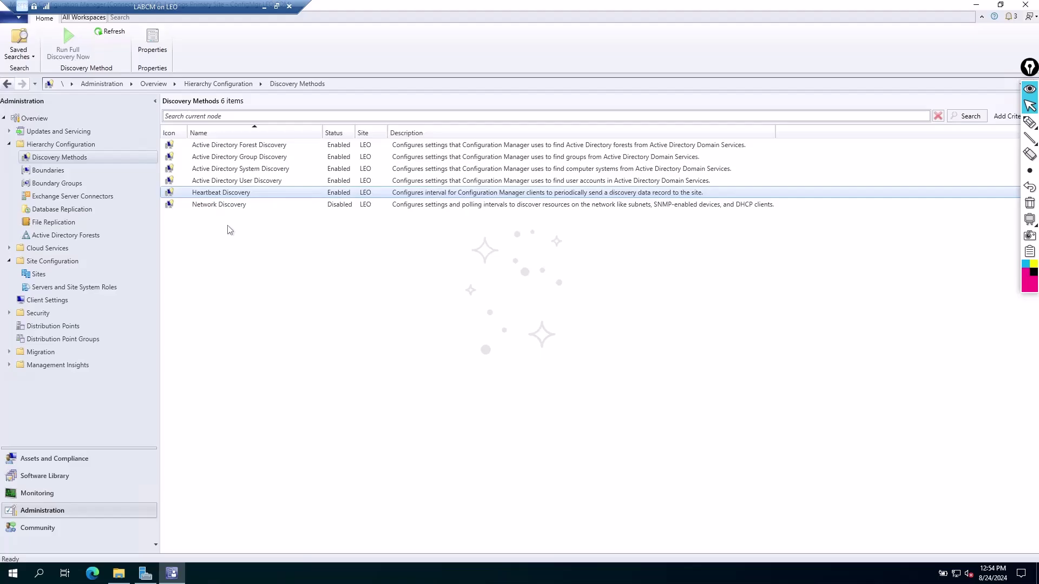
left_click(260, 209)
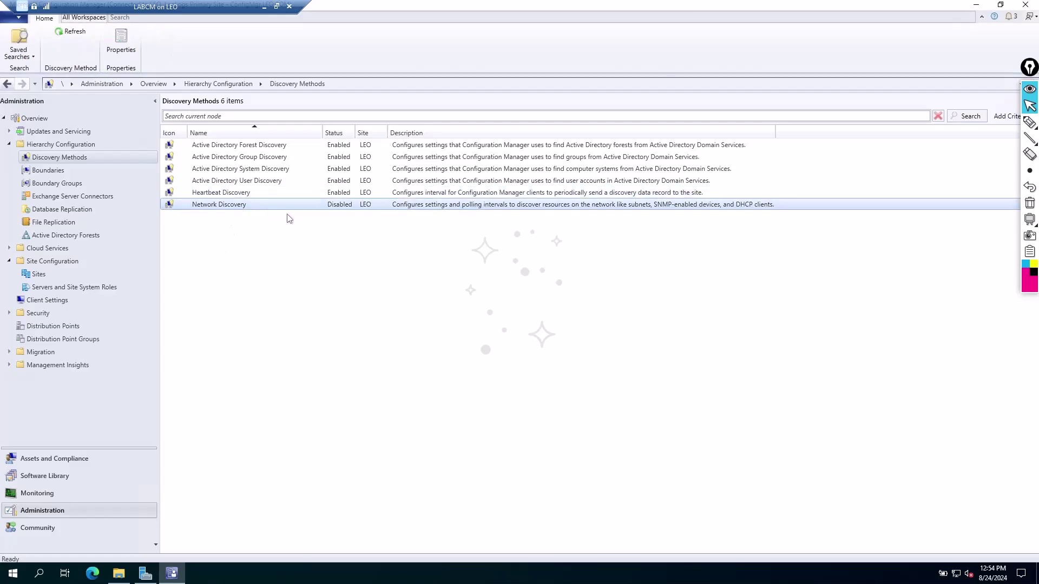
left_click(239, 193)
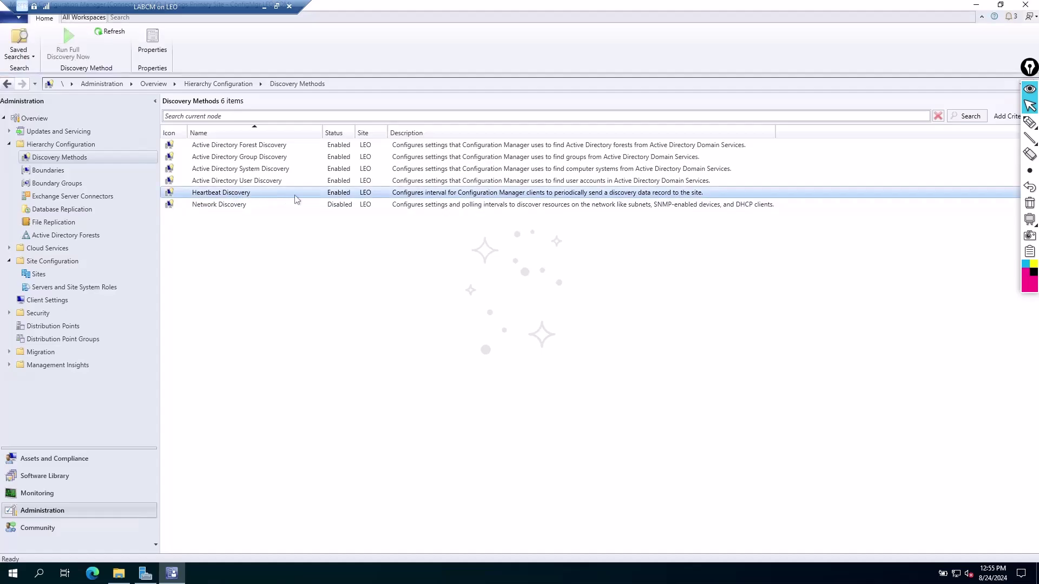
left_click(244, 205)
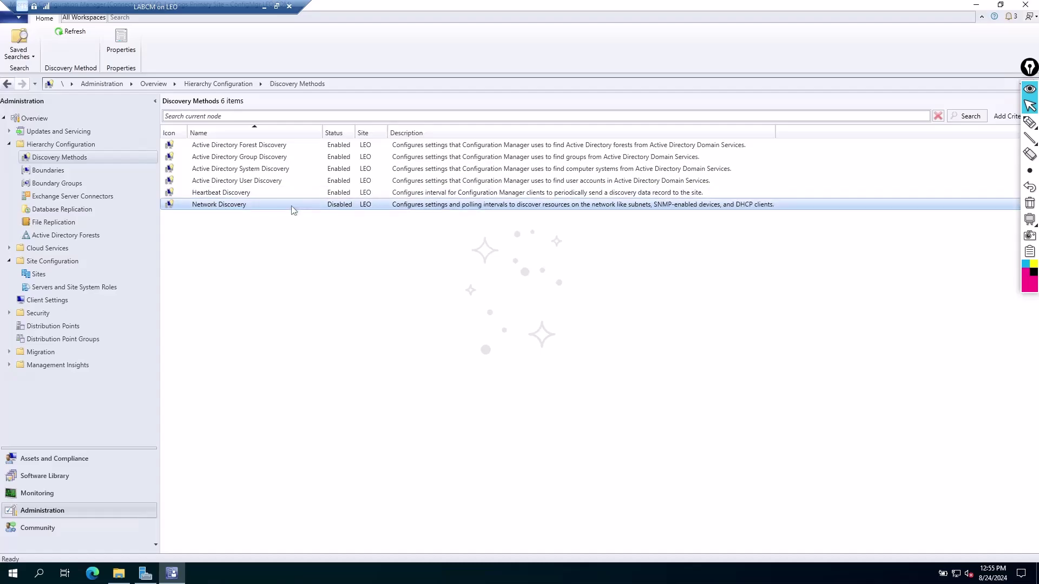
left_click(276, 238)
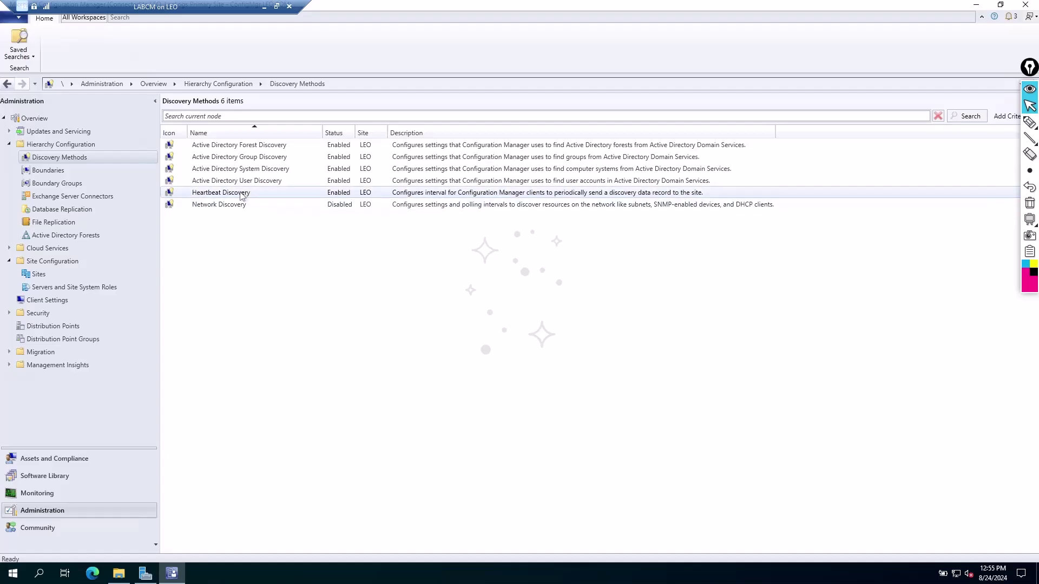
left_click(264, 6)
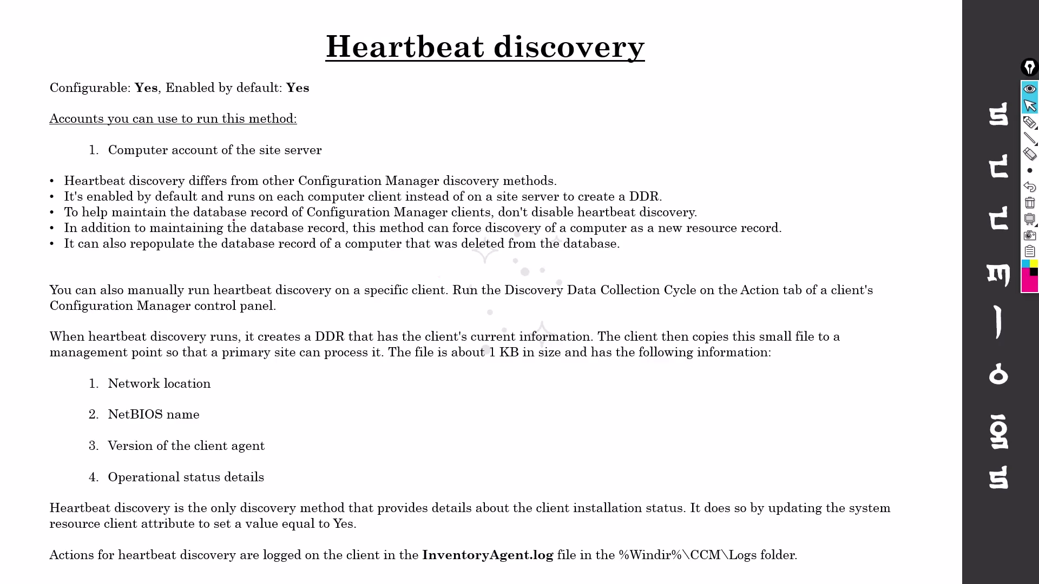
left_click_drag(132, 100, 140, 80)
left_click_drag(296, 73, 228, 100)
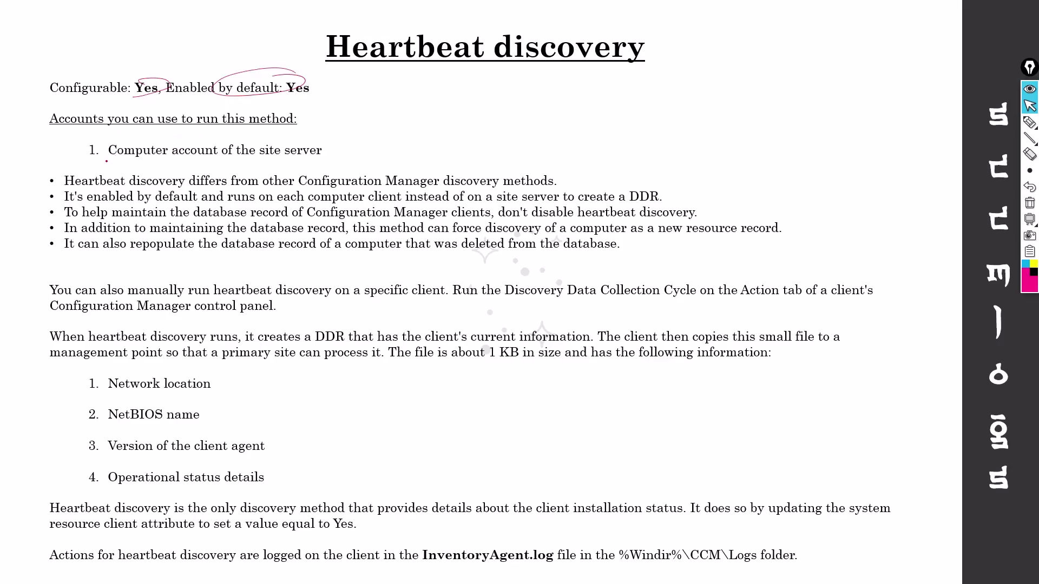
left_click_drag(80, 162, 118, 148)
left_click_drag(41, 186, 59, 173)
left_click_drag(34, 211, 63, 198)
left_click_drag(505, 202, 550, 205)
left_click_drag(627, 203, 654, 201)
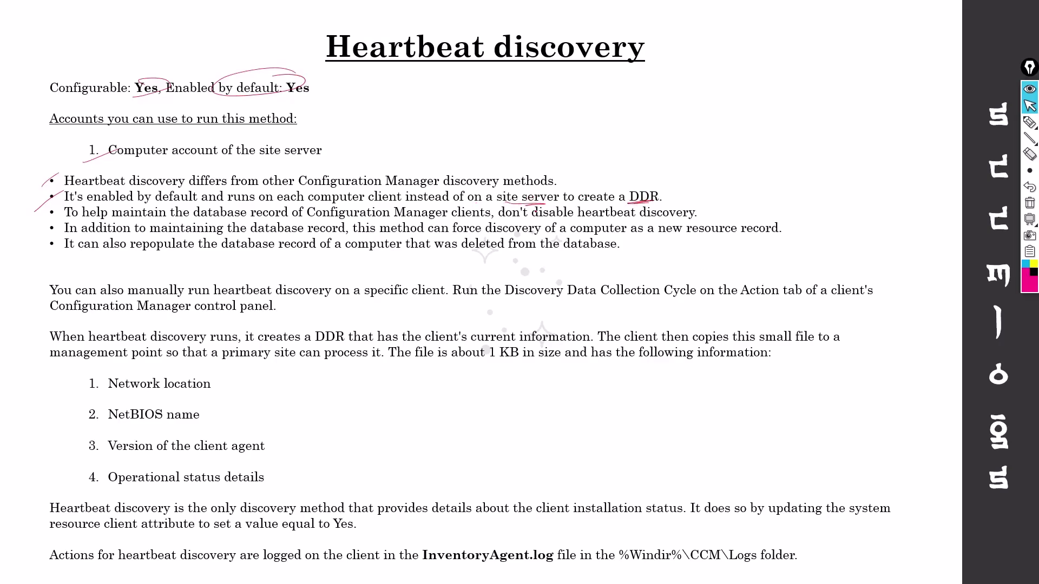